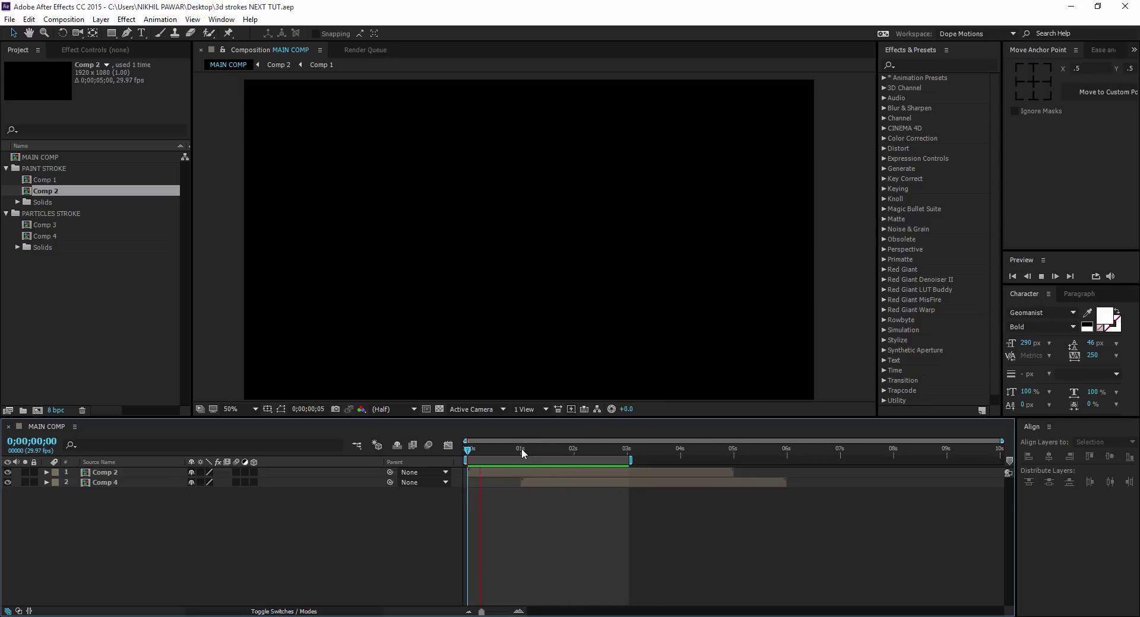
Step: Scrub through the existing stroke animation to preview the yellow arc and red stroke
mouse_move(524, 453)
left_mouse_down()
mouse_move(492, 455)
mouse_move(573, 456)
mouse_move(545, 458)
left_mouse_up()
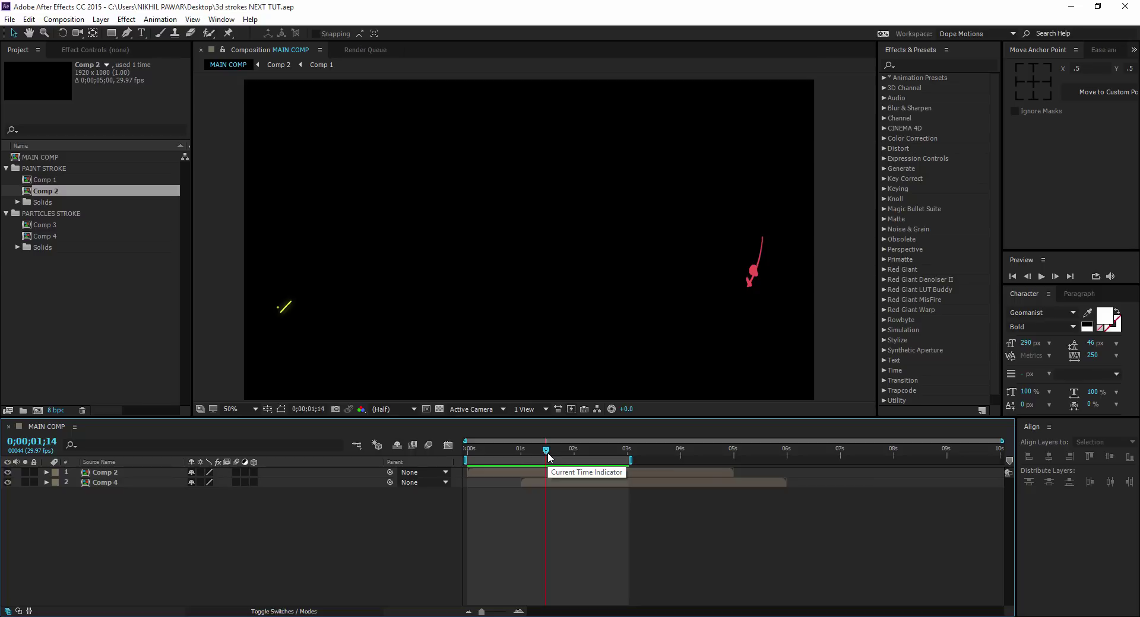
left_click_drag(548, 452, 574, 458)
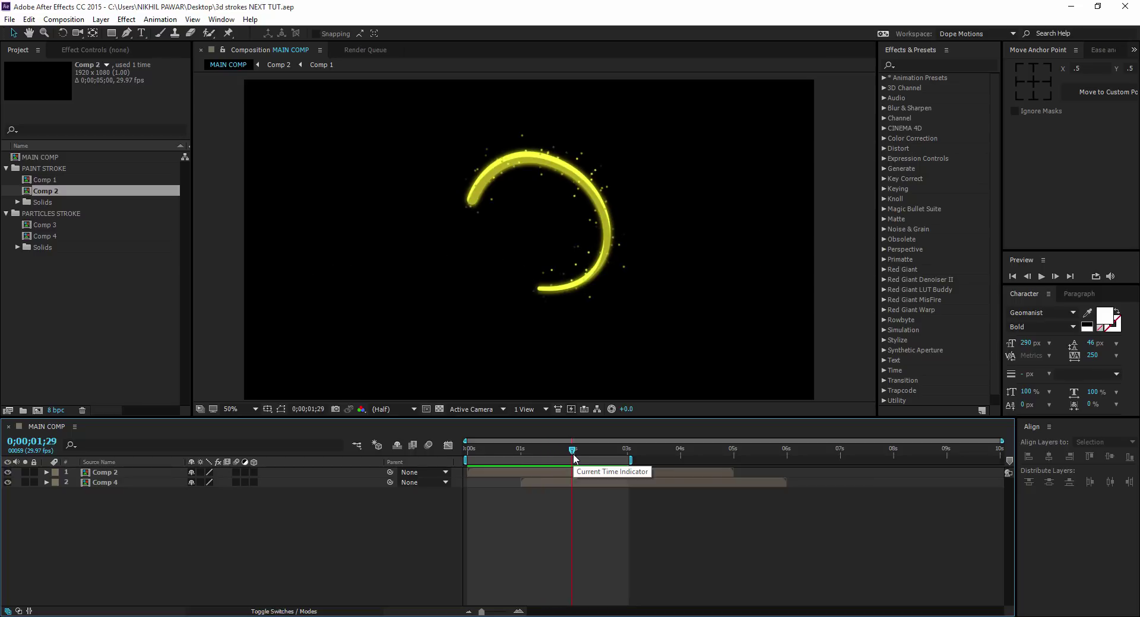
left_click_drag(574, 453, 515, 463)
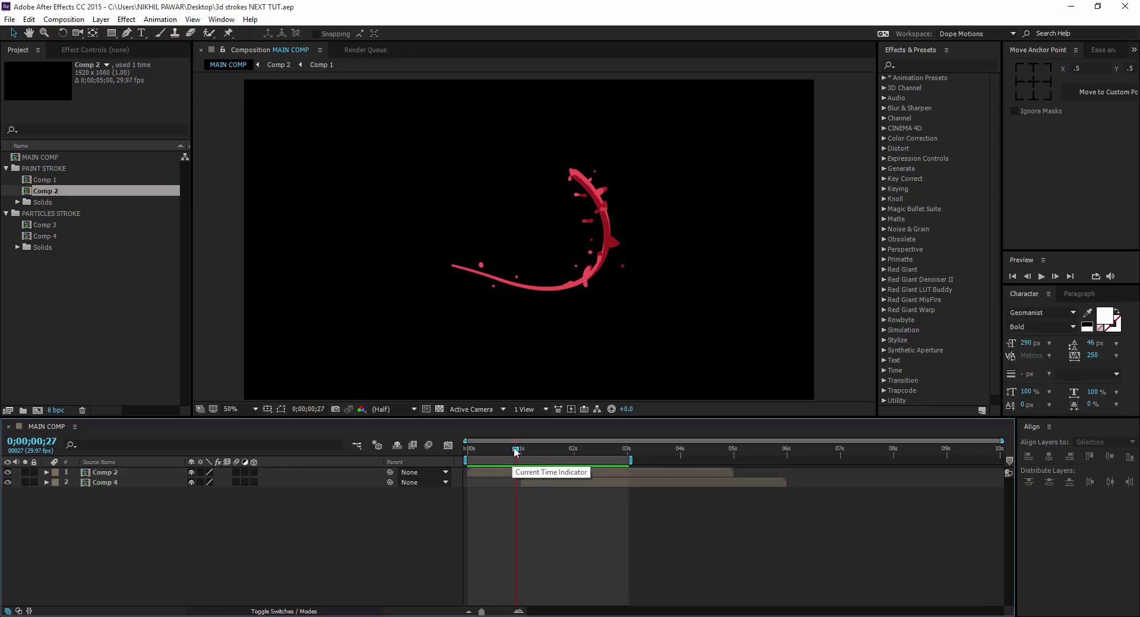
mouse_move(515, 451)
left_mouse_down()
mouse_move(582, 457)
mouse_move(525, 464)
mouse_move(575, 461)
mouse_move(540, 470)
left_mouse_up()
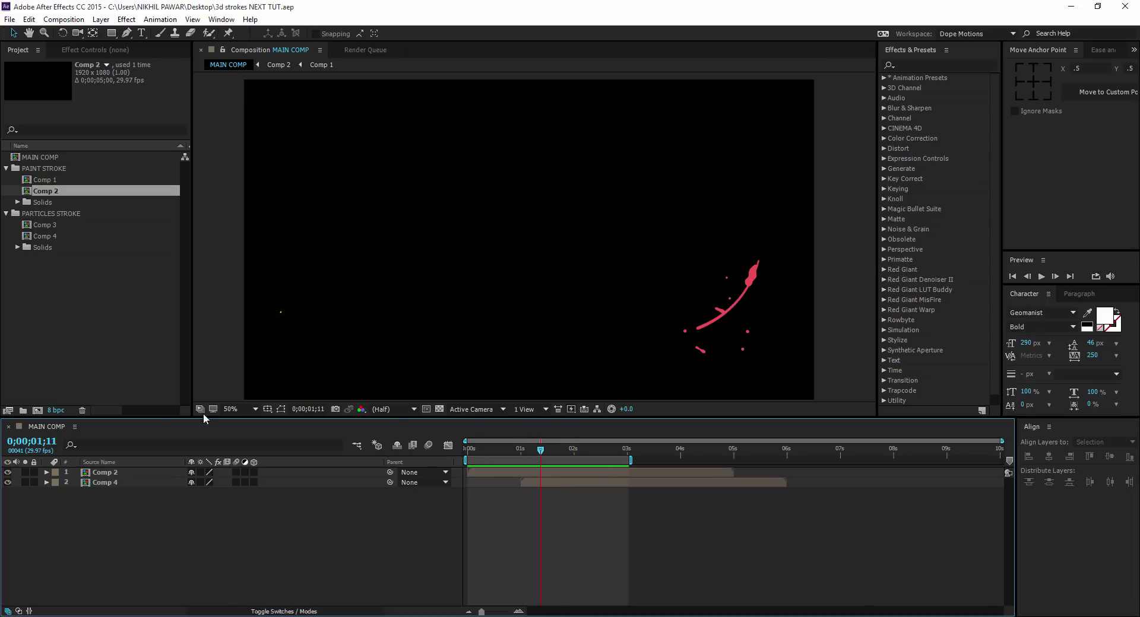
Step: Create a new composition, Comp 5, with a frame rate of 30 fps
left_click(38, 411)
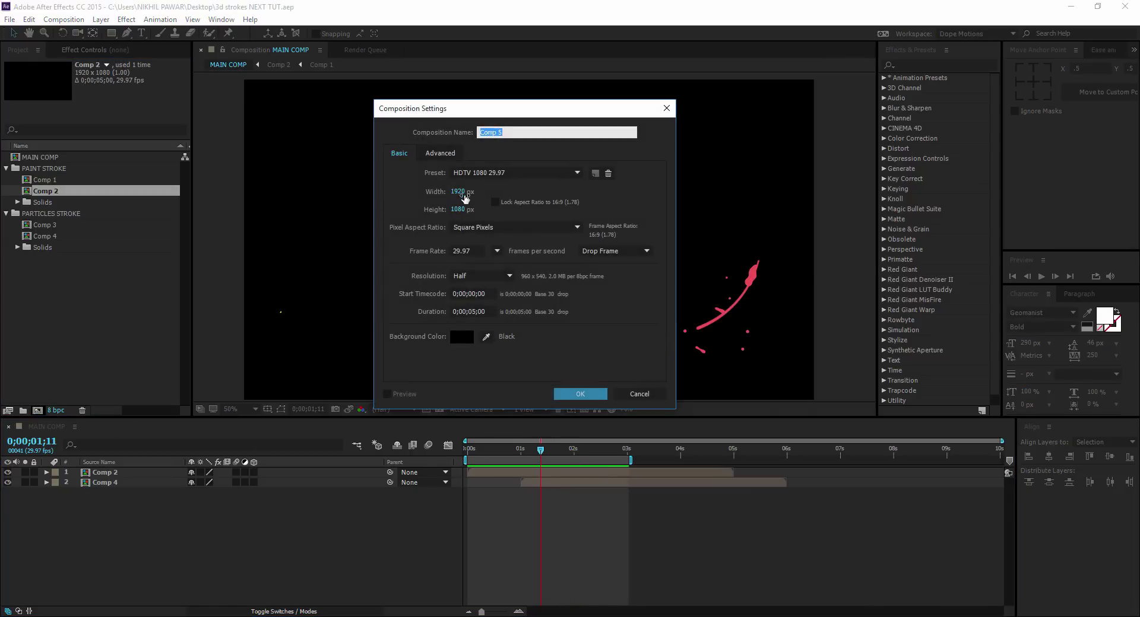
left_click(498, 251)
left_click(508, 357)
left_click(580, 394)
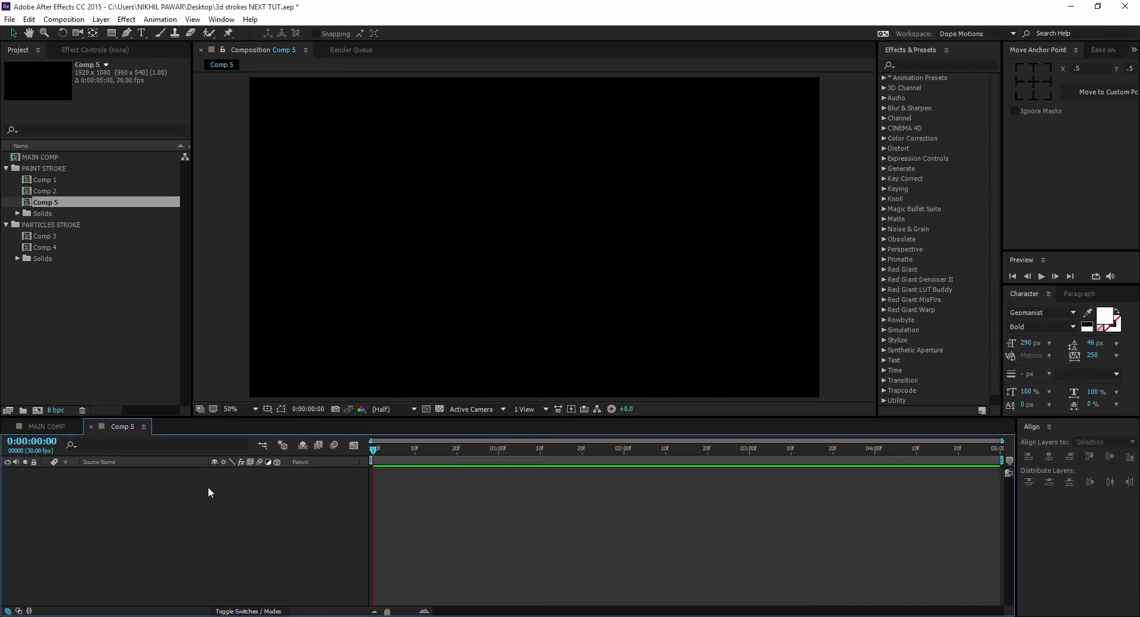
Step: Add a full-frame solid layer named 'sparks' to the composition
right_click(208, 488)
mouse_move(255, 496)
left_click(383, 525)
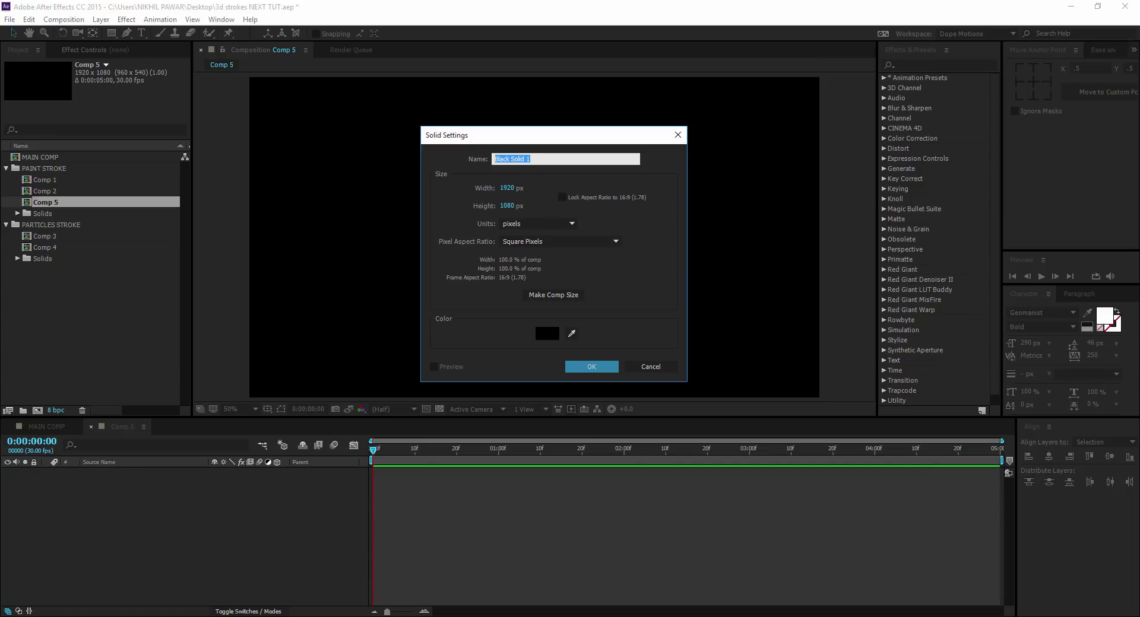
type("sparks")
left_click(586, 368)
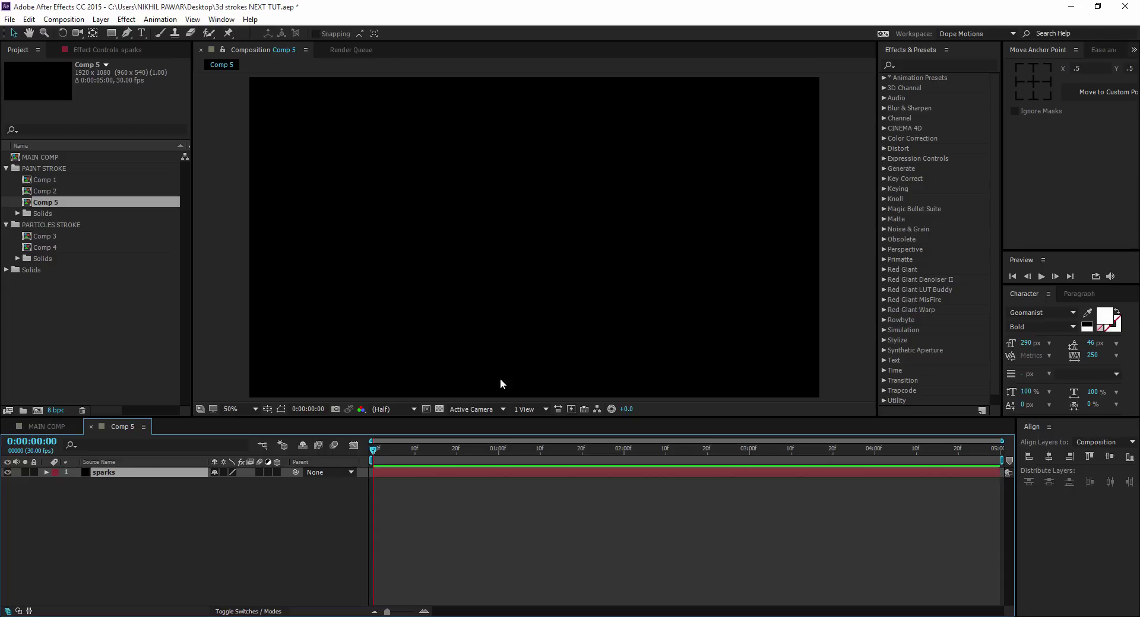
Step: Pen-draw a five-point curved open path that loops mid-frame on the sparks solid
left_click(127, 34)
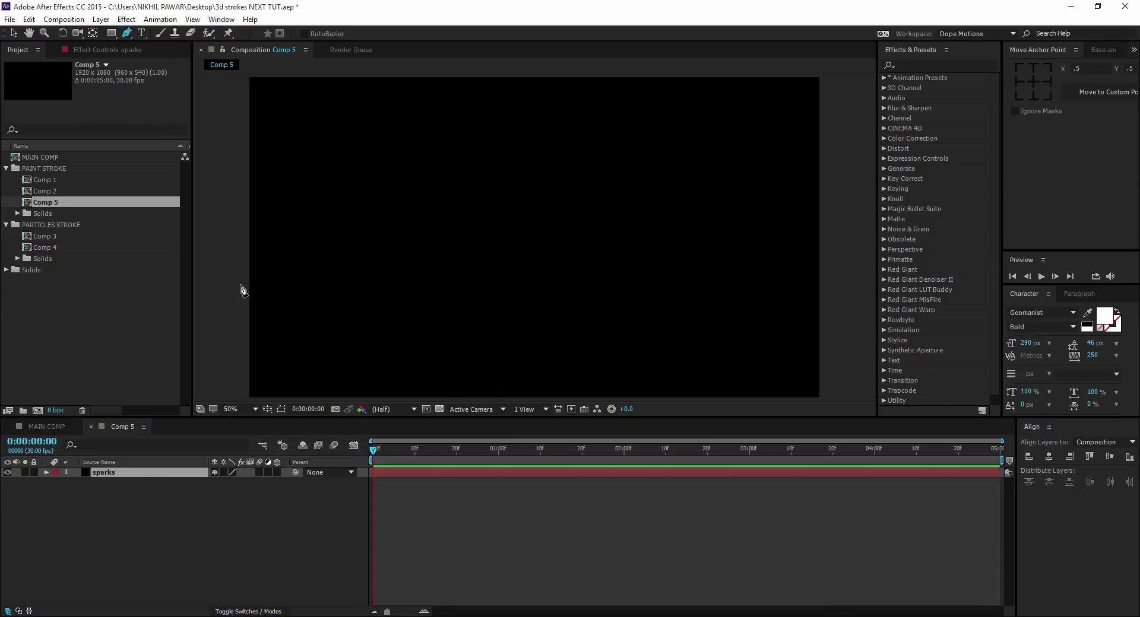
left_click_drag(261, 281, 286, 271)
left_click_drag(469, 261, 572, 307)
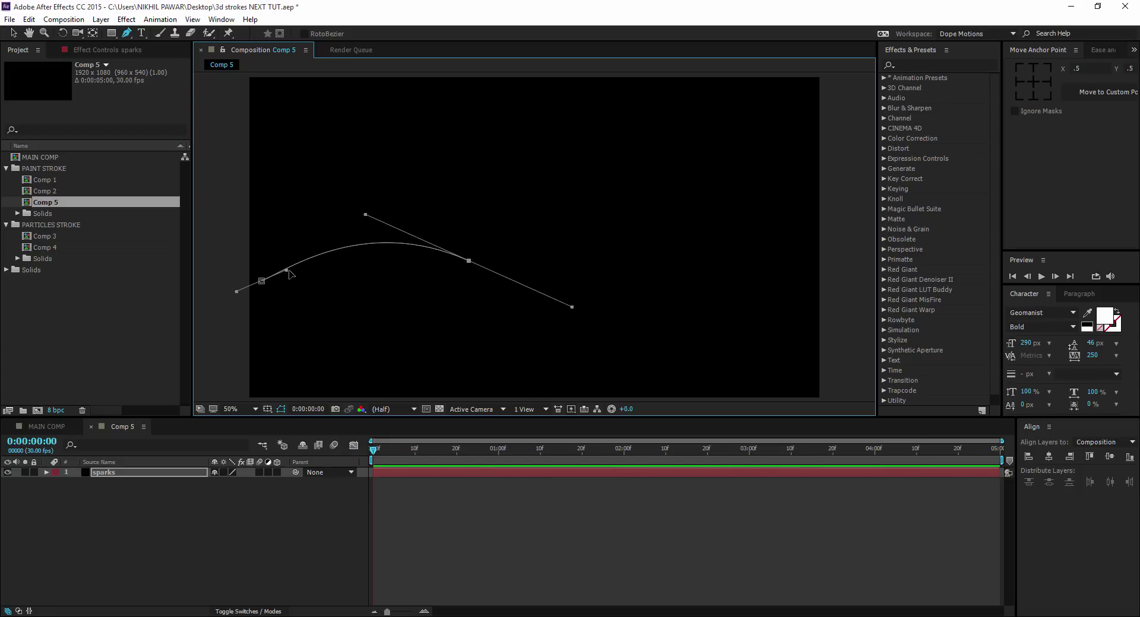
left_click_drag(290, 273, 281, 262)
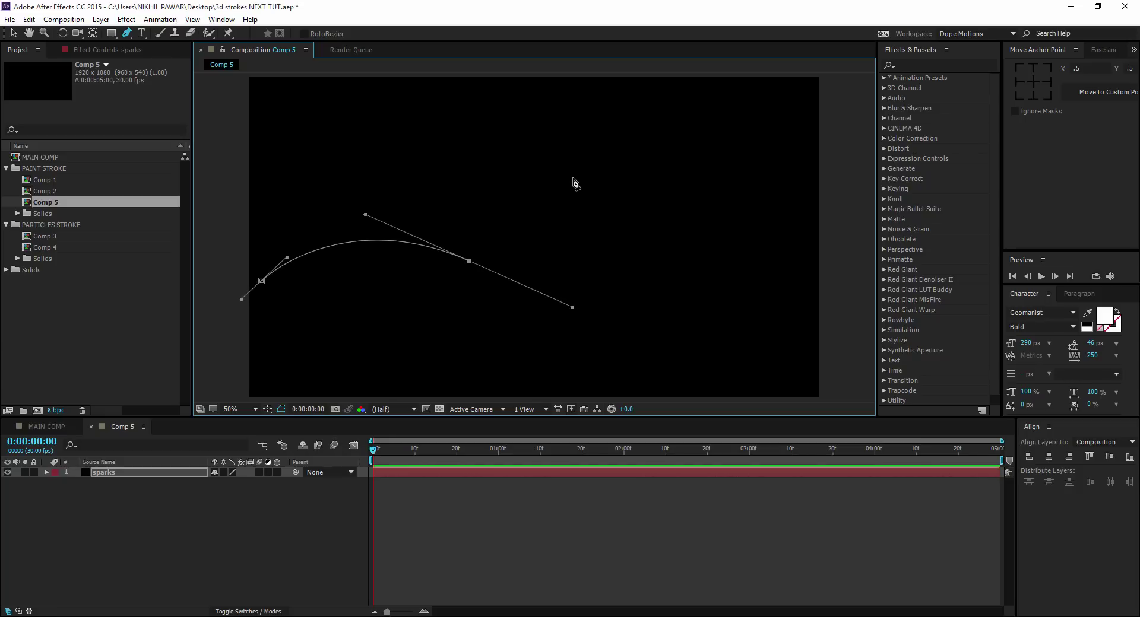
left_click_drag(574, 177, 499, 119)
left_click_drag(613, 316, 843, 347)
left_click(784, 227)
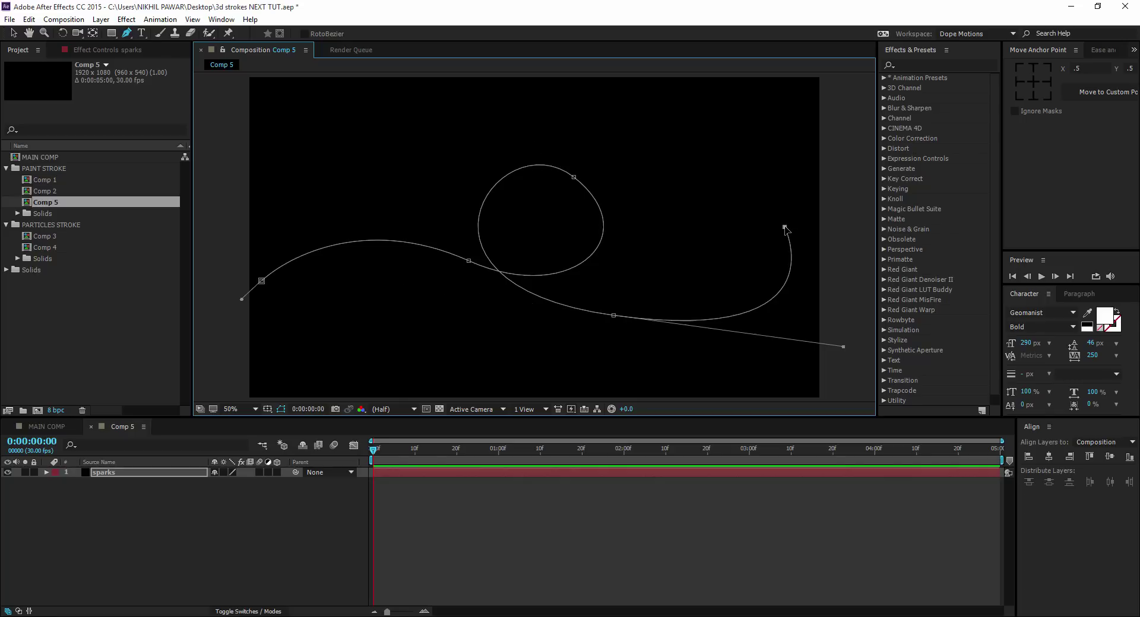
left_click(13, 33)
left_click(124, 474)
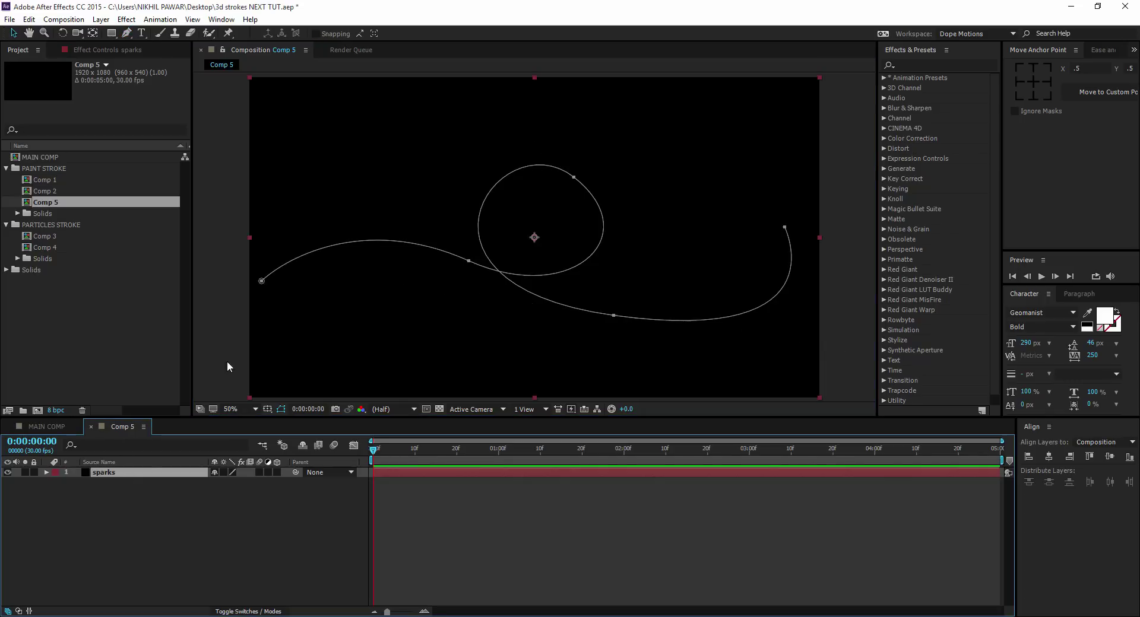
Step: Apply the Trapcode 3D Stroke effect to the sparks layer
left_click(127, 19)
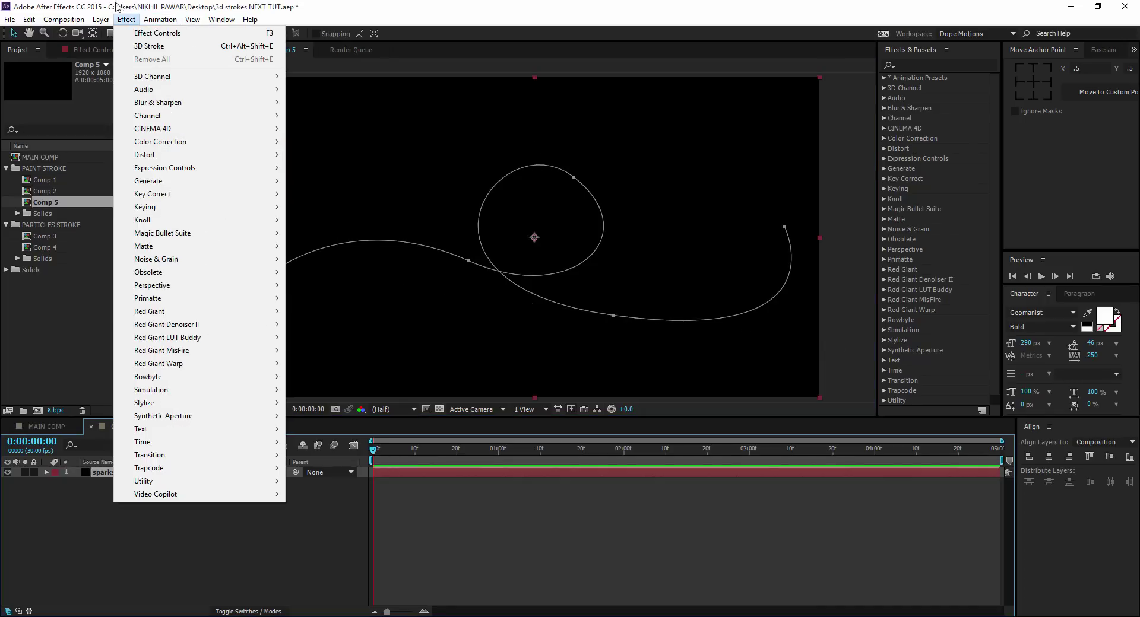
mouse_move(270, 468)
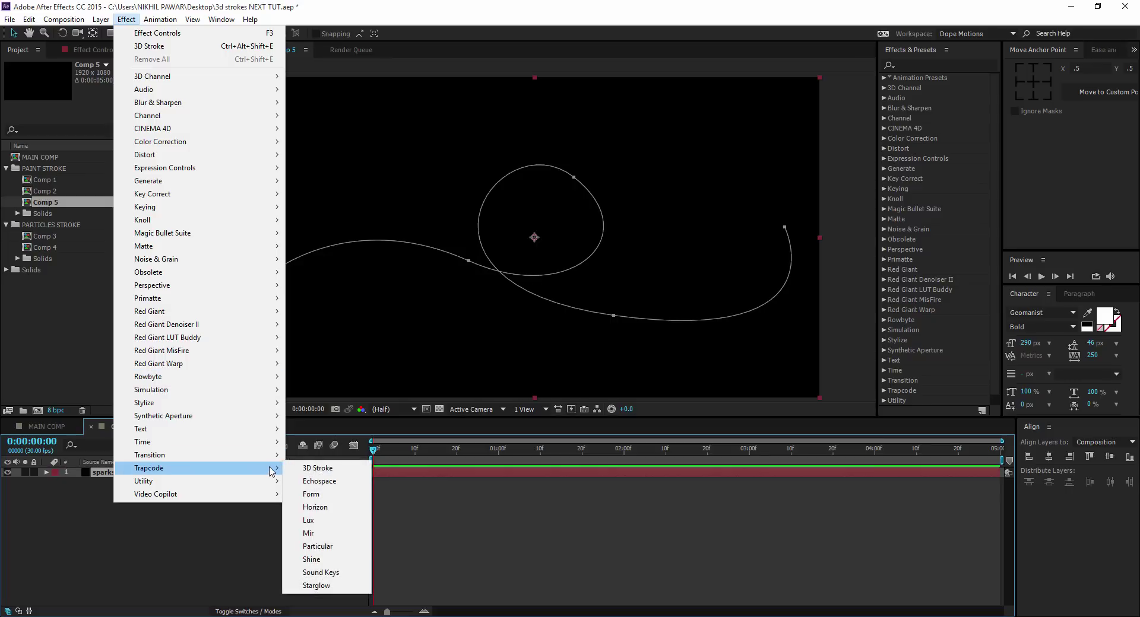
left_click(318, 470)
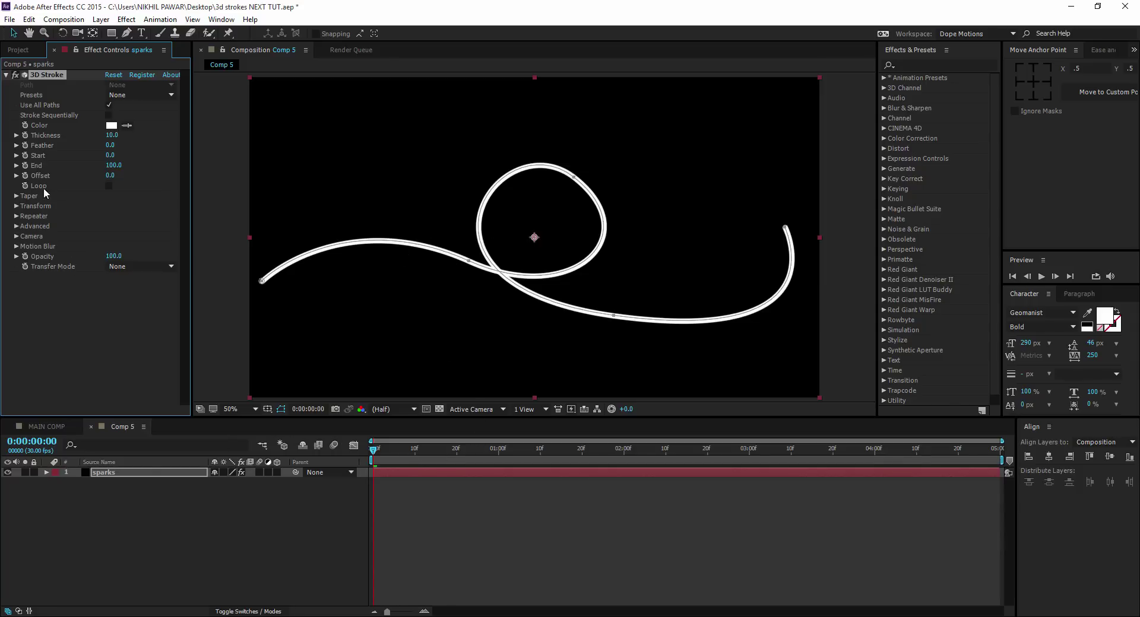
Step: Set initial End and Start keyframes at frame 0 and reveal them with U
left_click(26, 166)
left_click(26, 156)
key("u")
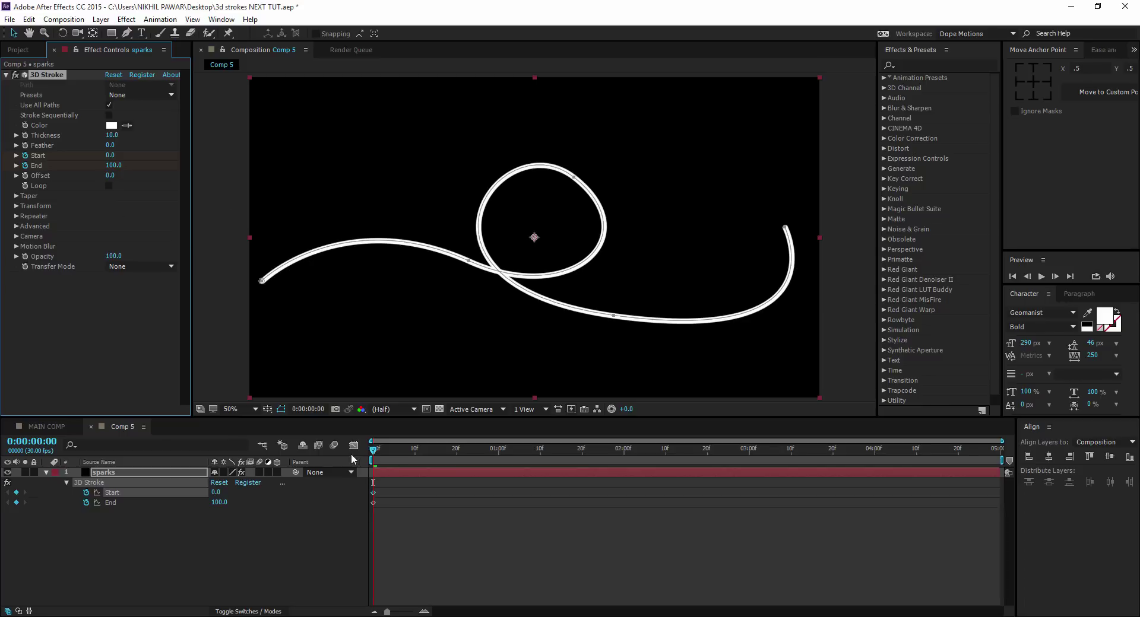
Step: Keyframe End from 0 at the first frame to 100 at one second
left_click(117, 504)
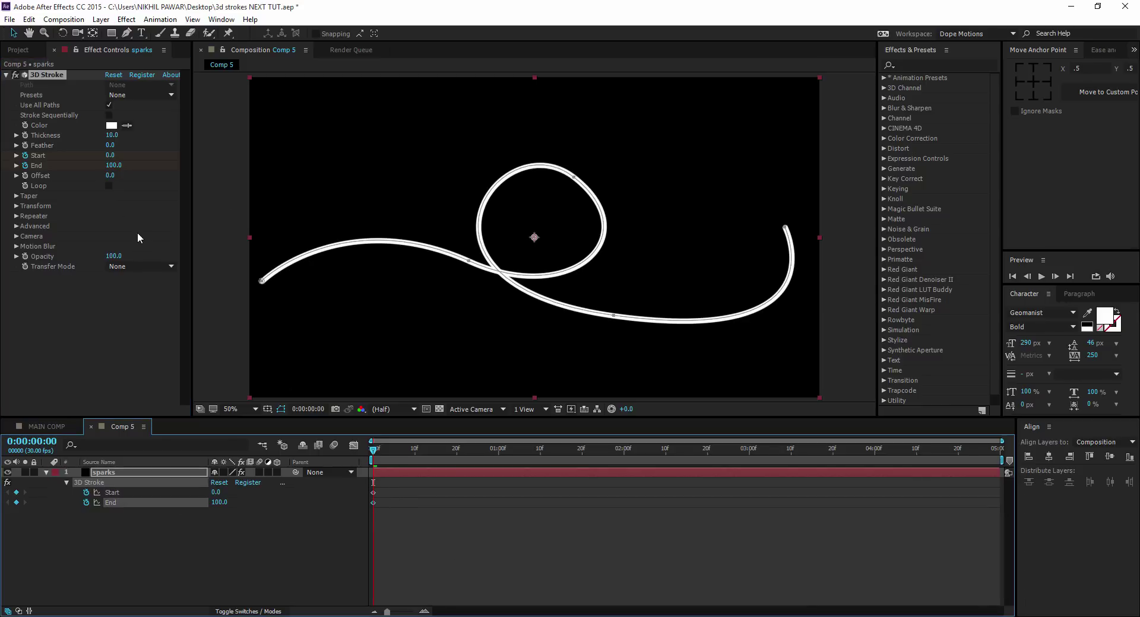
left_click_drag(114, 166, 2, 175)
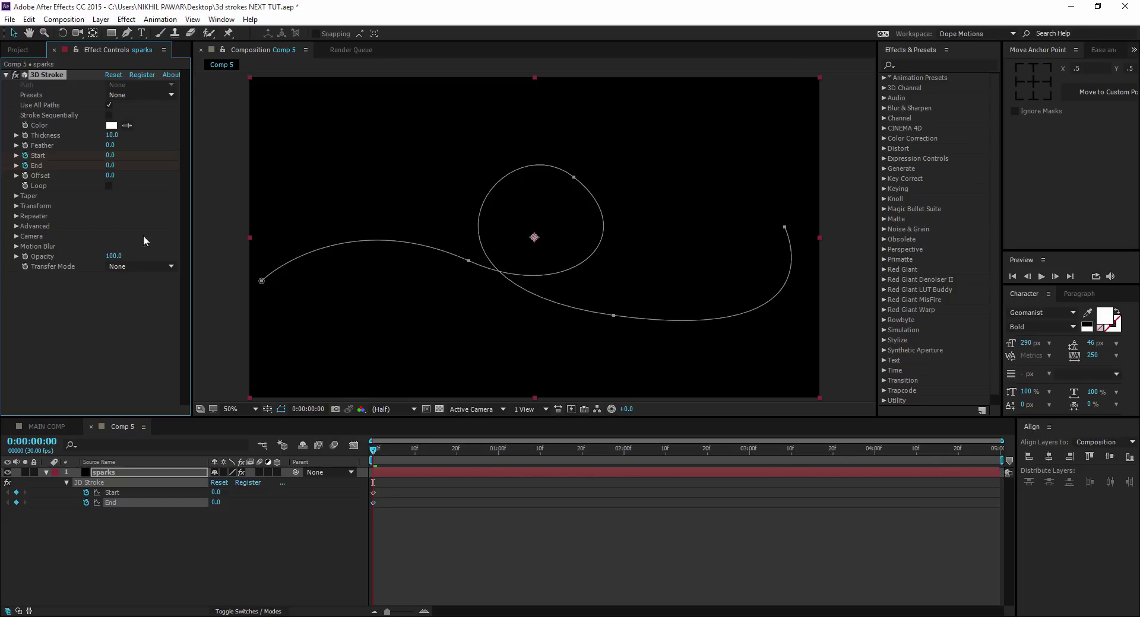
left_click_drag(473, 450, 499, 455)
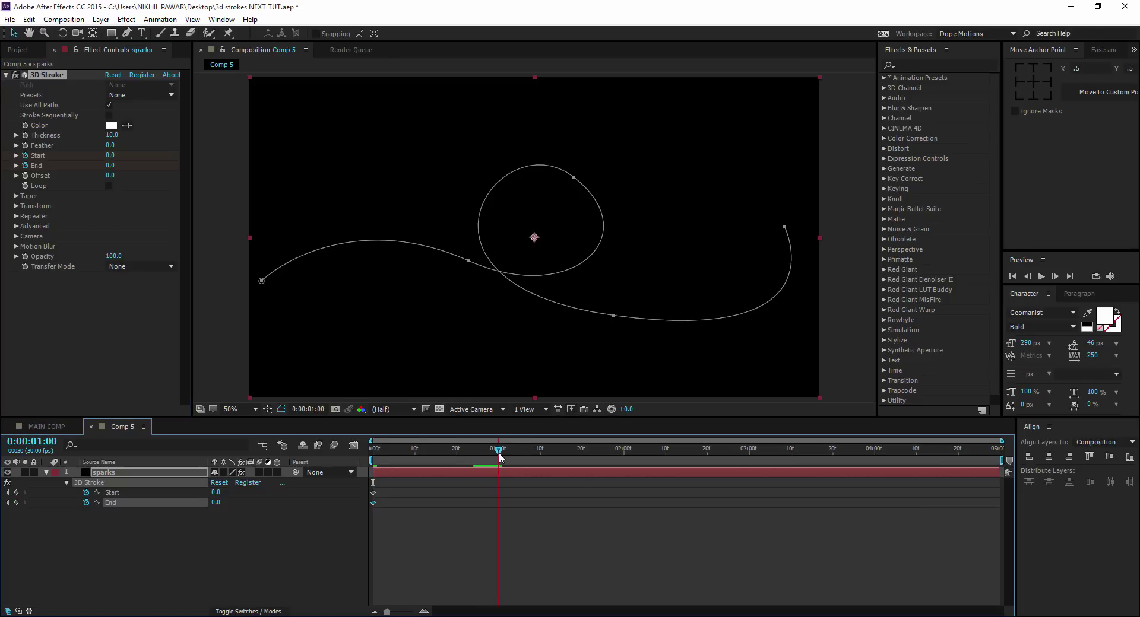
left_click_drag(112, 165, 342, 200)
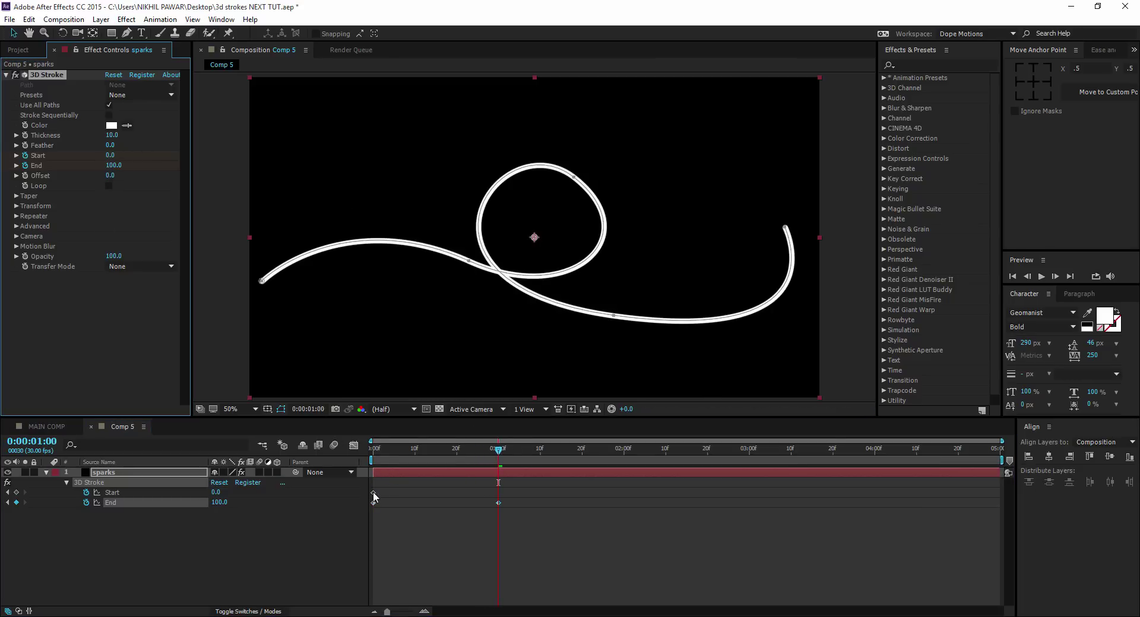
Step: Keyframe Start from 0 at about 5 frames to 100 just past one second, then preview
left_click_drag(373, 493, 394, 494)
left_click(394, 450)
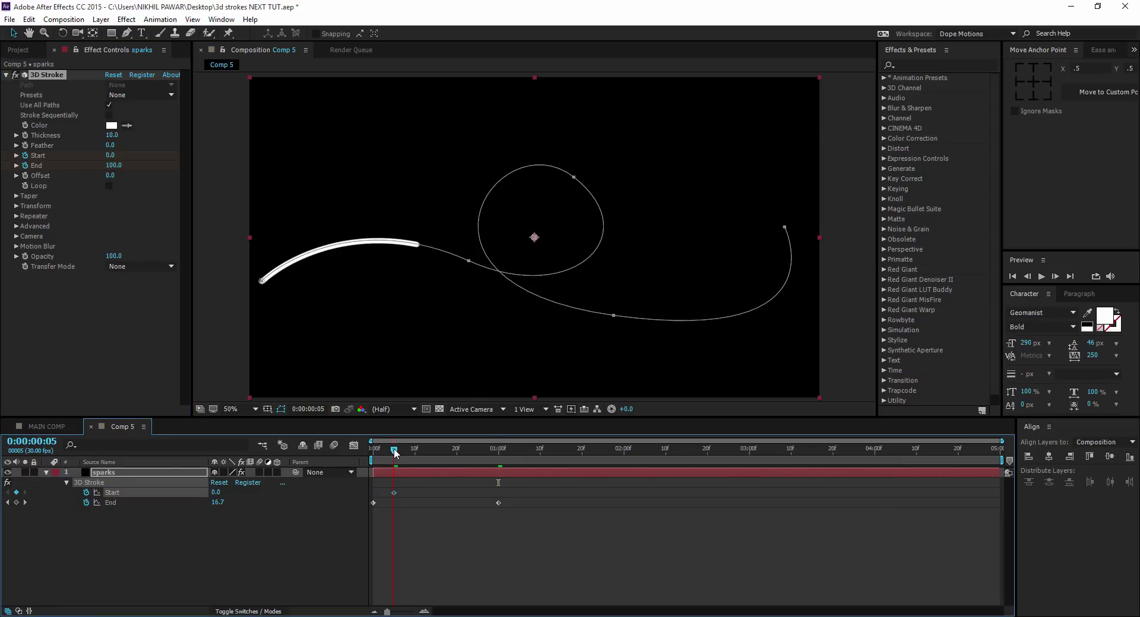
left_click_drag(394, 452, 514, 462)
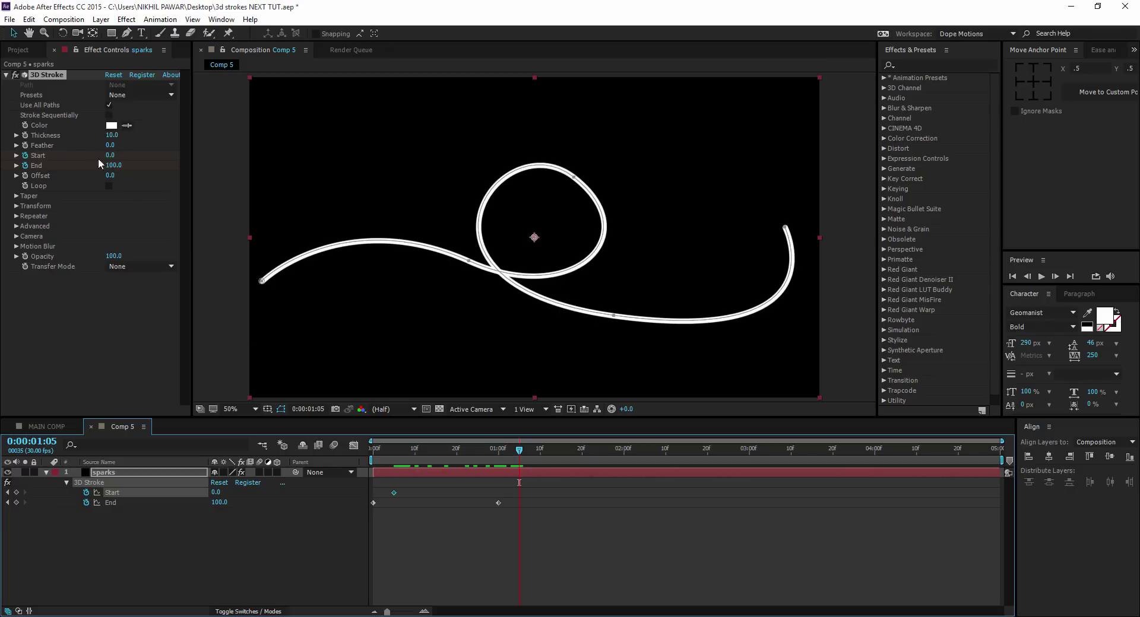
left_click_drag(119, 155, 143, 157)
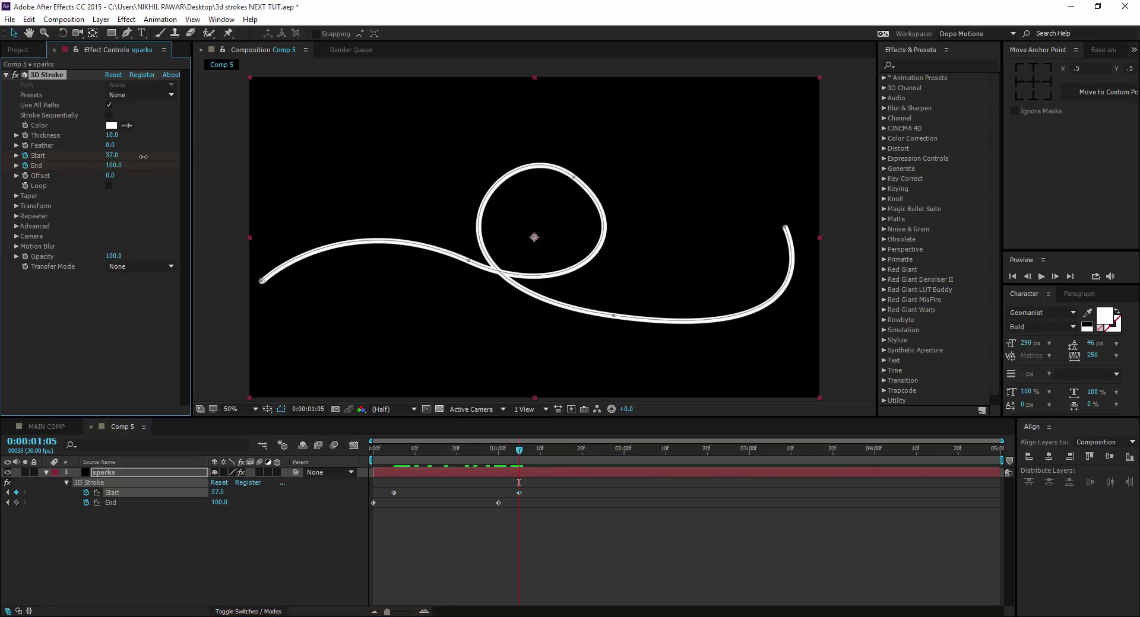
key("space")
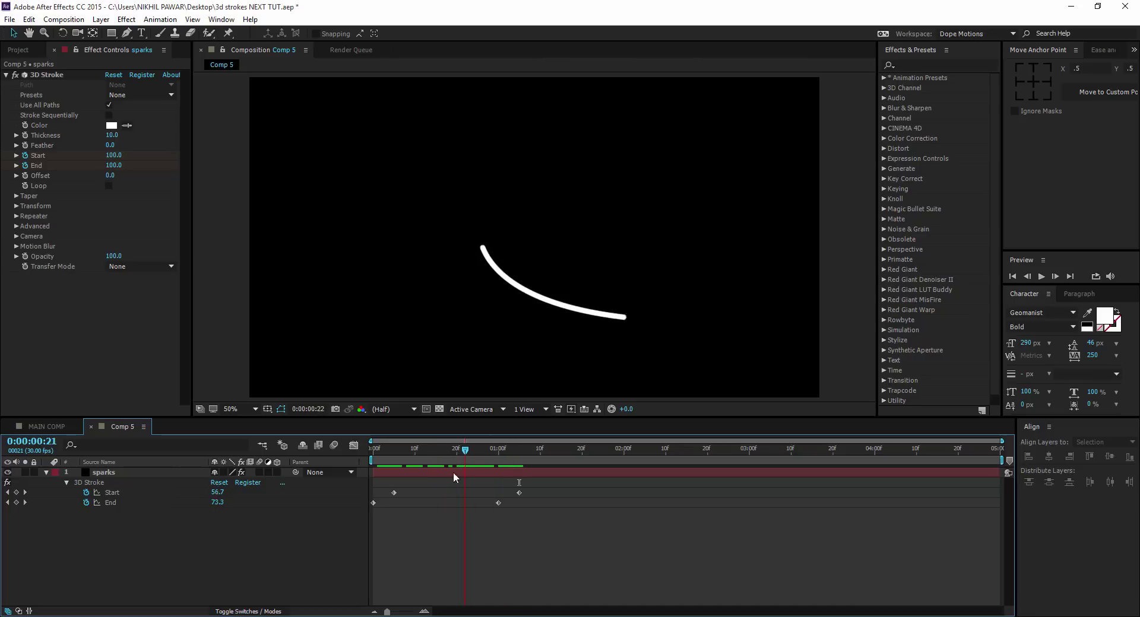
Step: Apply Easy Ease (F9) to both Start keyframes
left_click(405, 473)
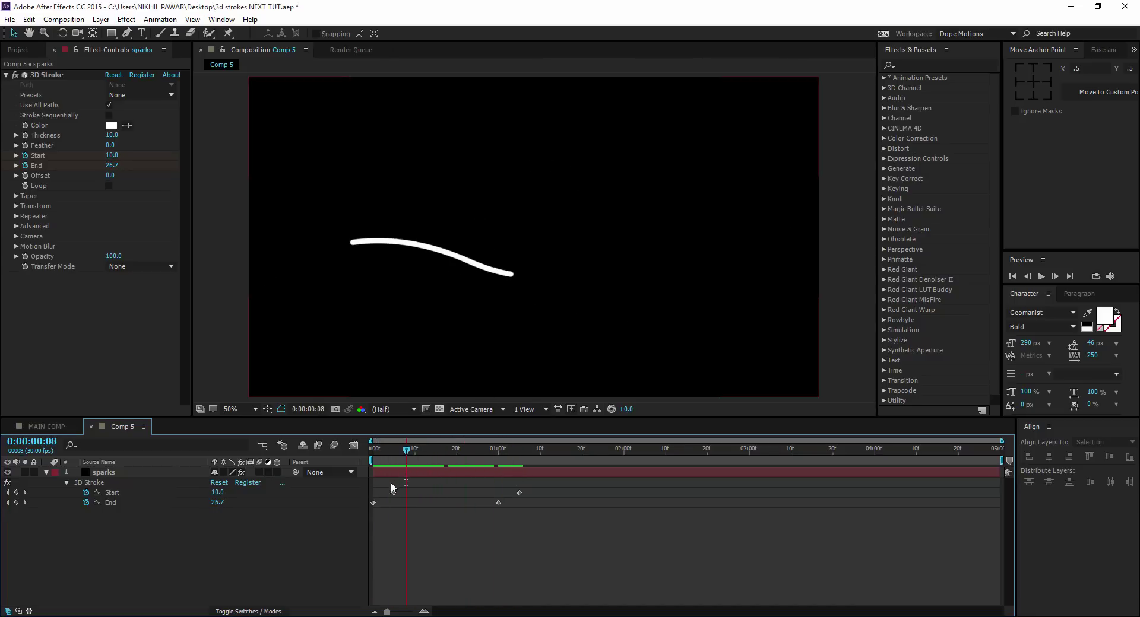
mouse_move(410, 496)
left_mouse_down()
mouse_move(541, 497)
mouse_move(509, 498)
mouse_move(538, 497)
mouse_move(519, 496)
left_mouse_up()
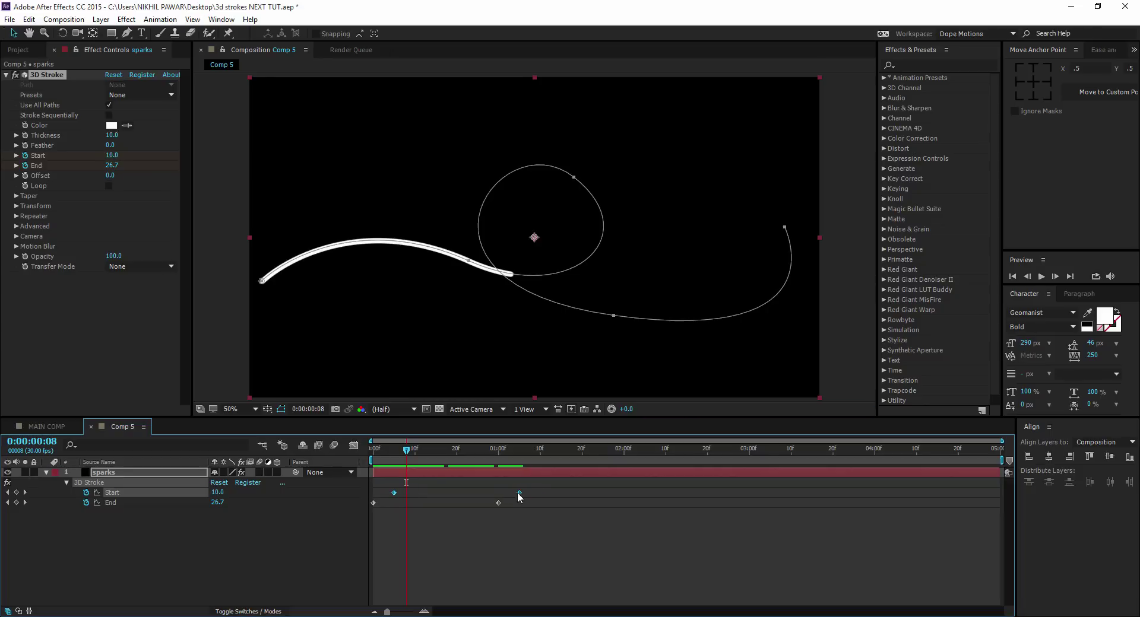
left_click(498, 524)
mouse_move(410, 451)
left_mouse_down()
mouse_move(493, 463)
mouse_move(401, 462)
mouse_move(448, 458)
left_mouse_up()
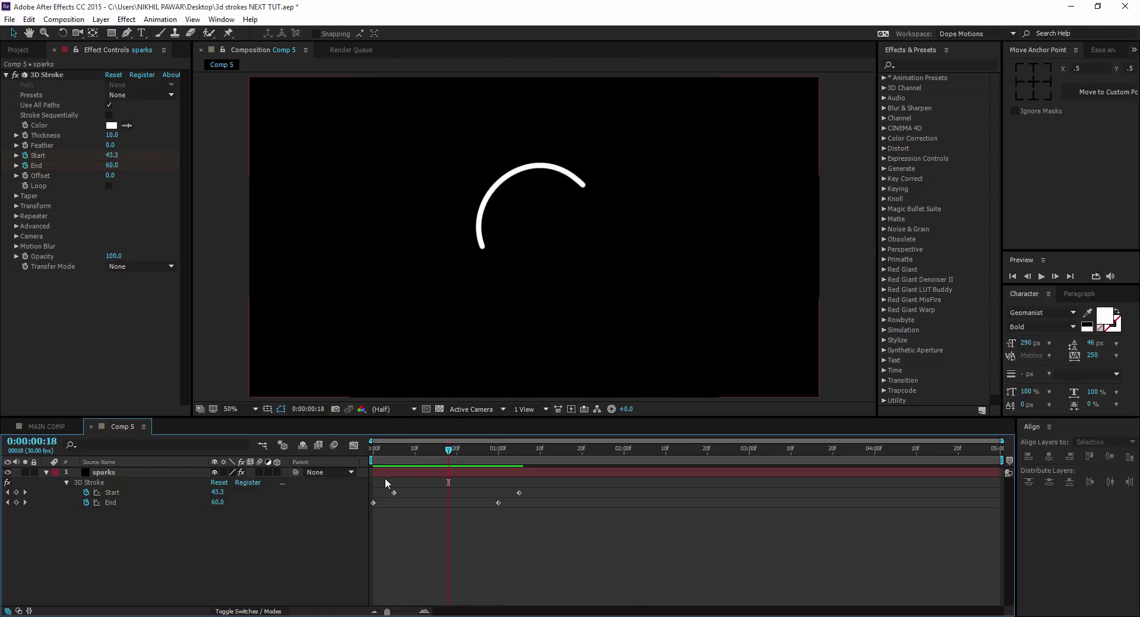
left_click_drag(387, 483, 538, 497)
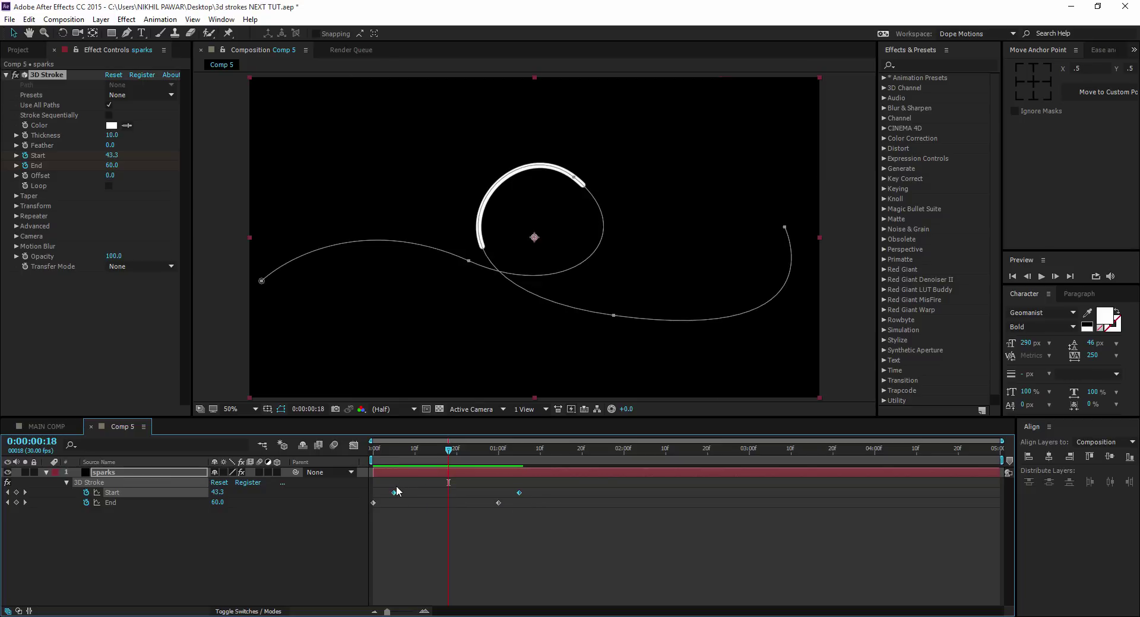
key("F9")
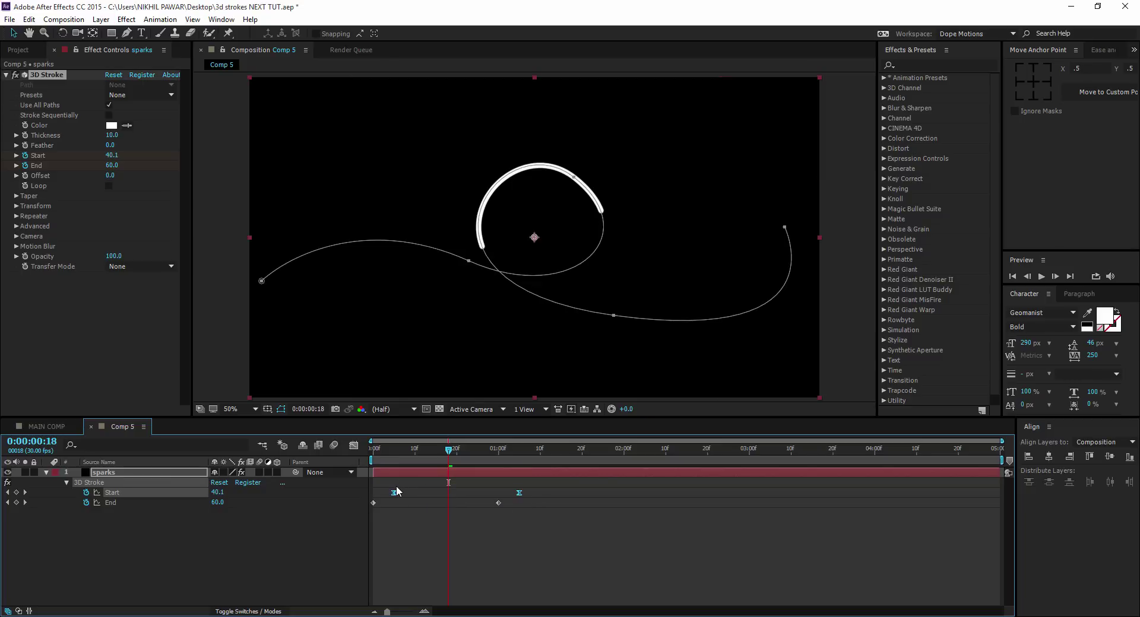
Step: In the speed graph, ease the End keyframes into a symmetric bell curve
left_click(354, 445)
mouse_move(553, 565)
left_mouse_down()
mouse_move(507, 588)
mouse_move(437, 577)
left_mouse_up()
left_click(355, 445)
left_click_drag(518, 502, 372, 509)
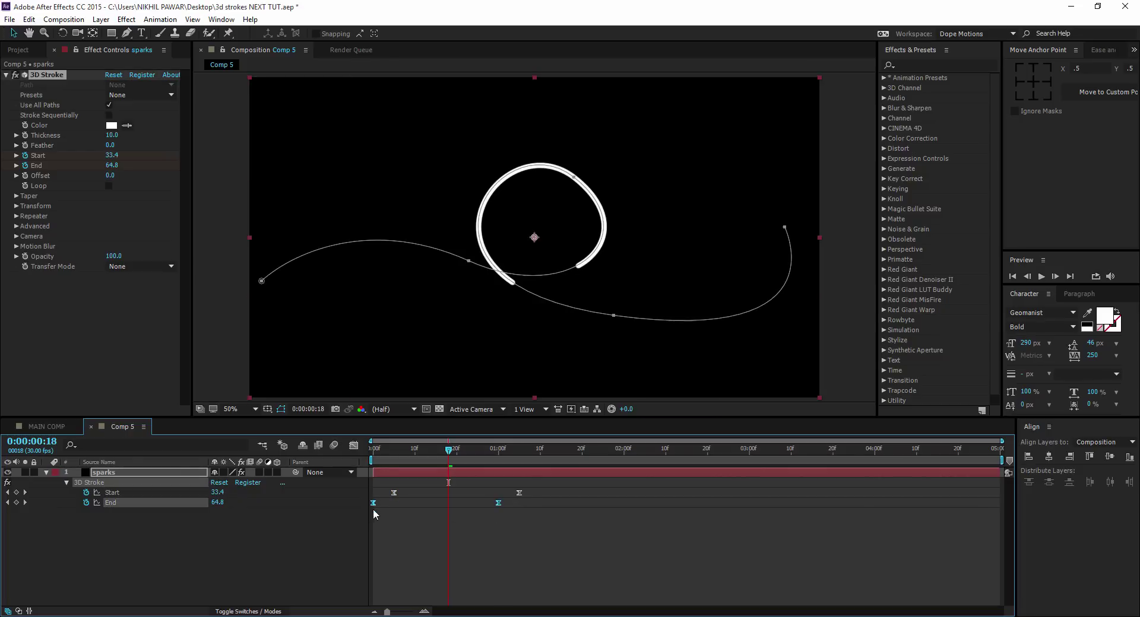
left_click(355, 447)
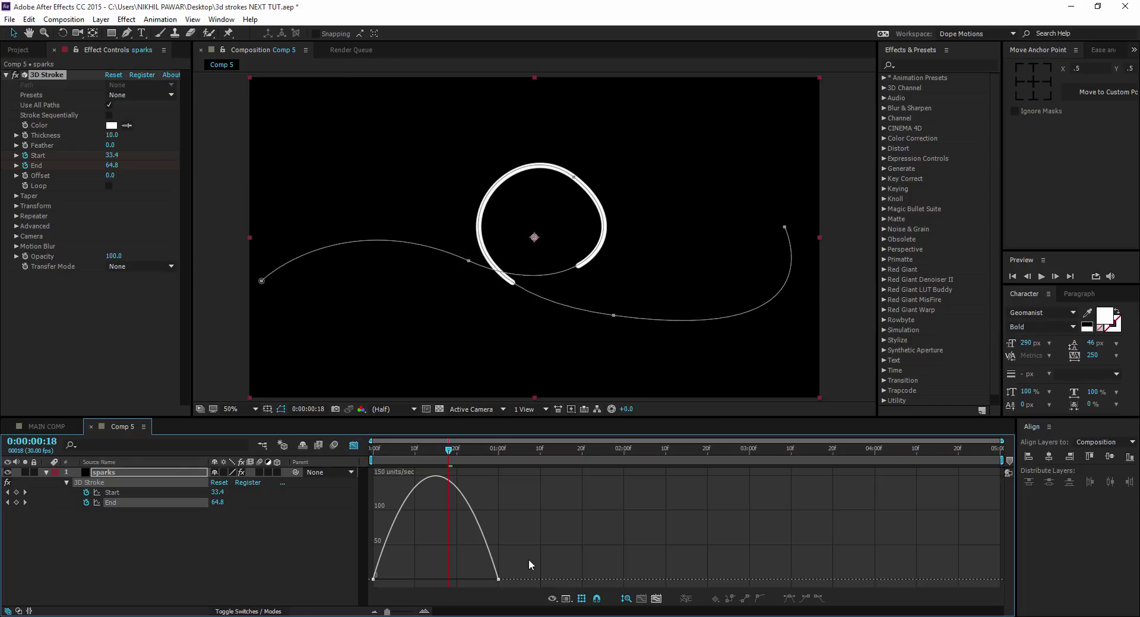
left_click_drag(530, 565, 420, 580)
left_click(354, 446)
Step: Preview the whipping stroke animation and collapse the sparks layer's properties
left_click_drag(547, 455, 598, 455)
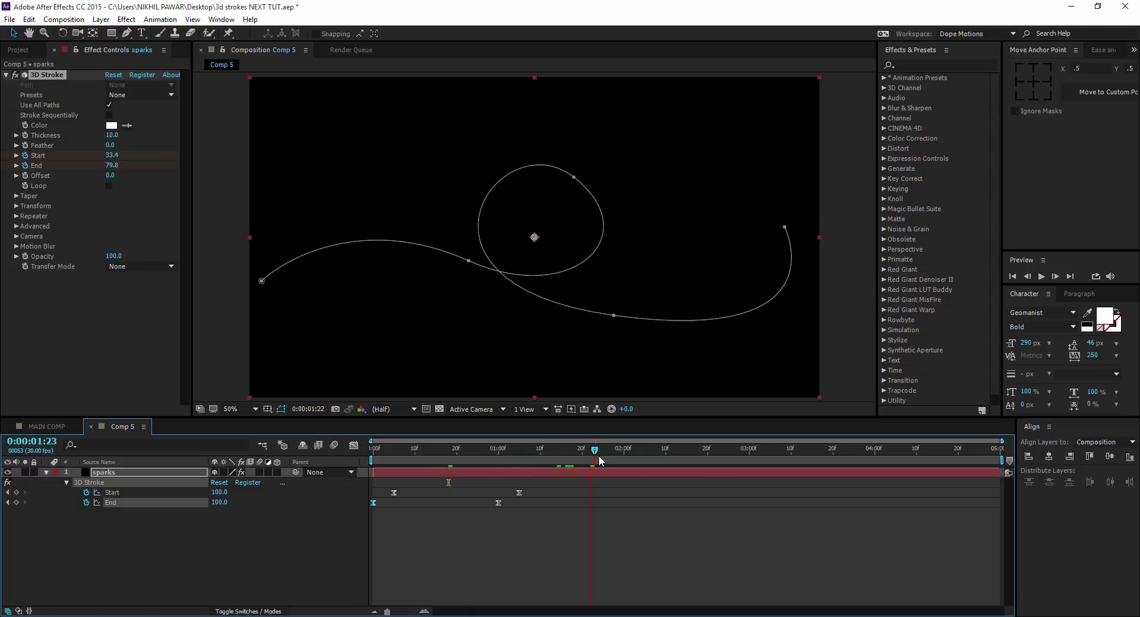
left_click(652, 523)
key("space")
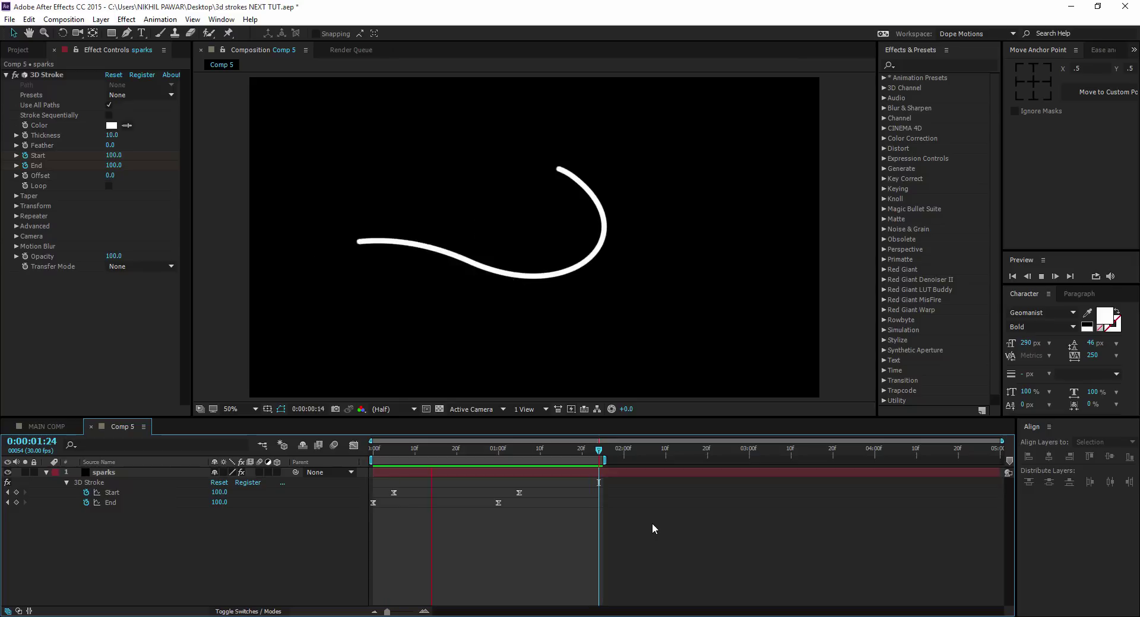
left_click(423, 452)
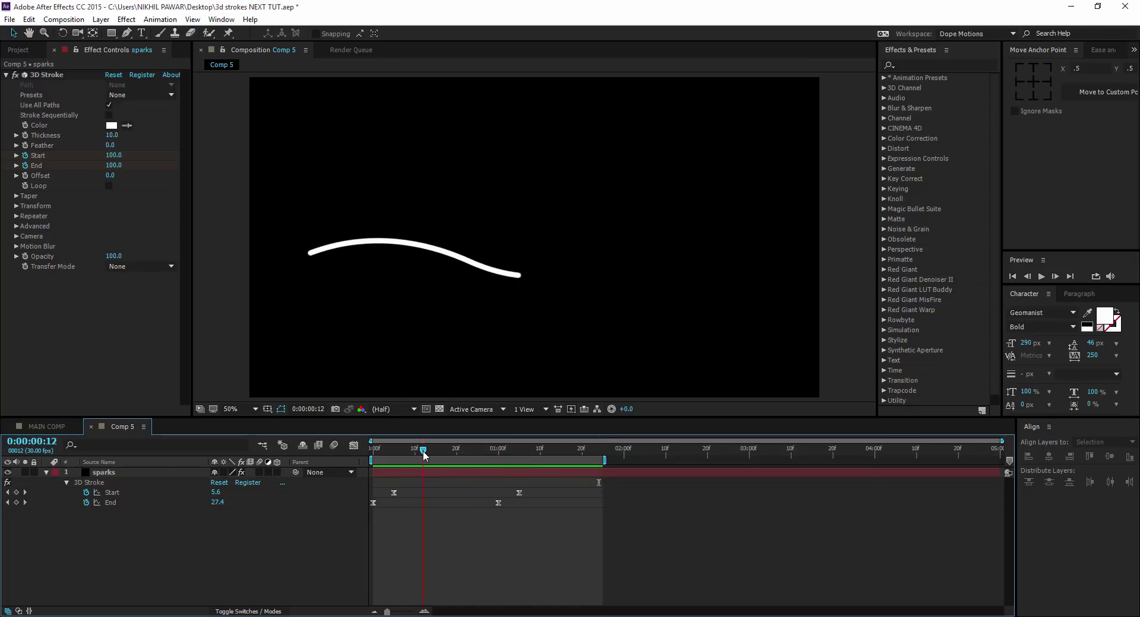
left_click(47, 472)
Step: Enable 3D Stroke Taper and turn off Compress to fit
left_click(16, 197)
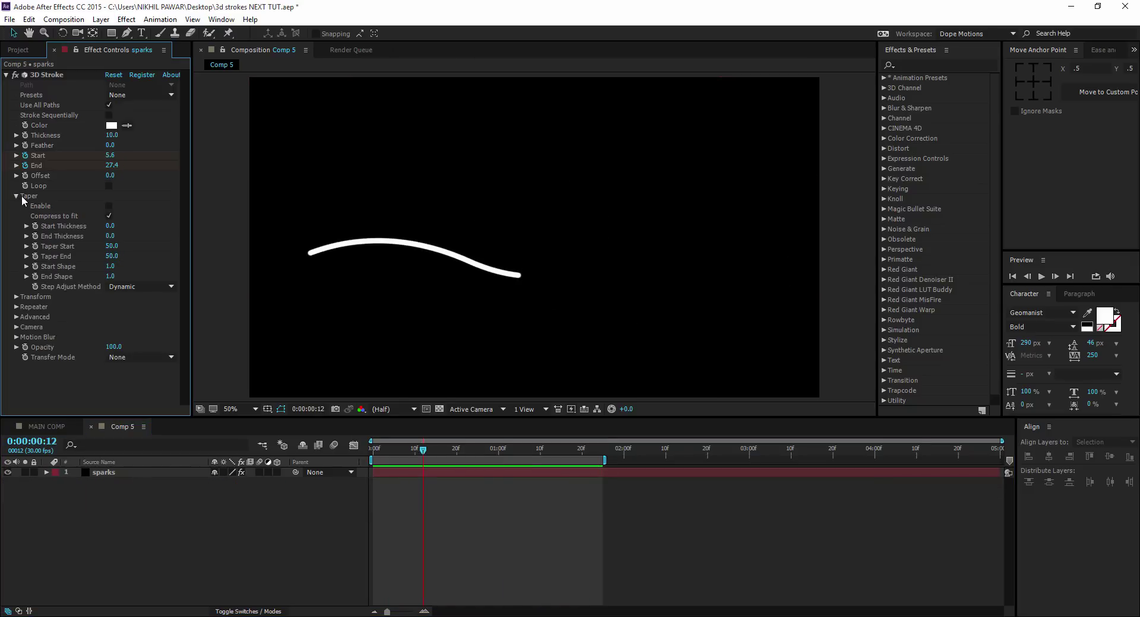
left_click(119, 472)
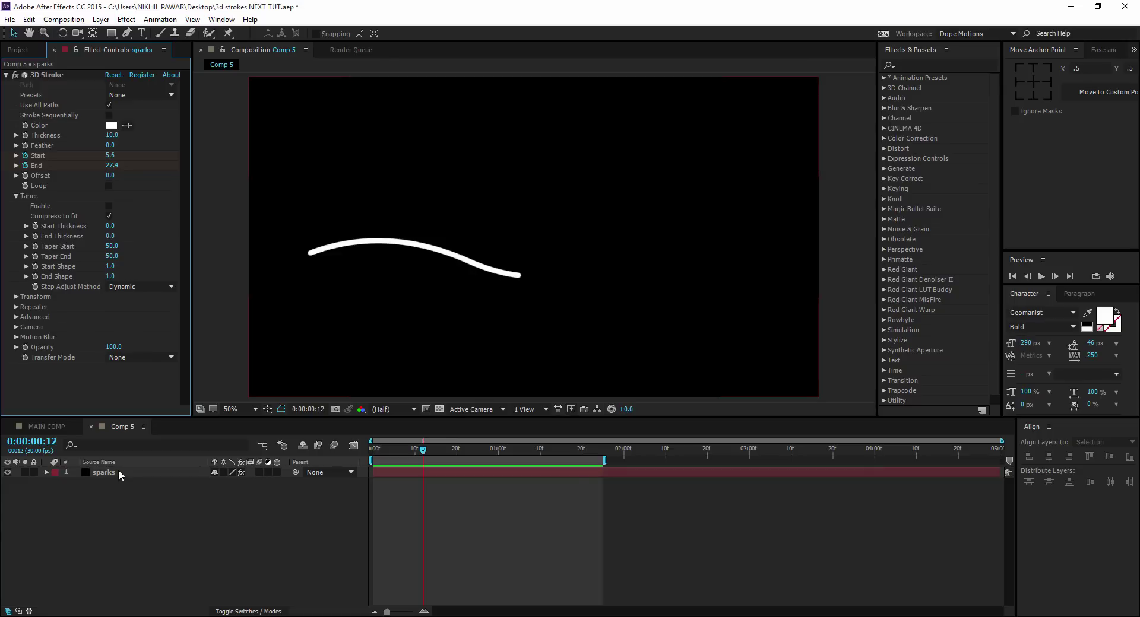
left_click(109, 206)
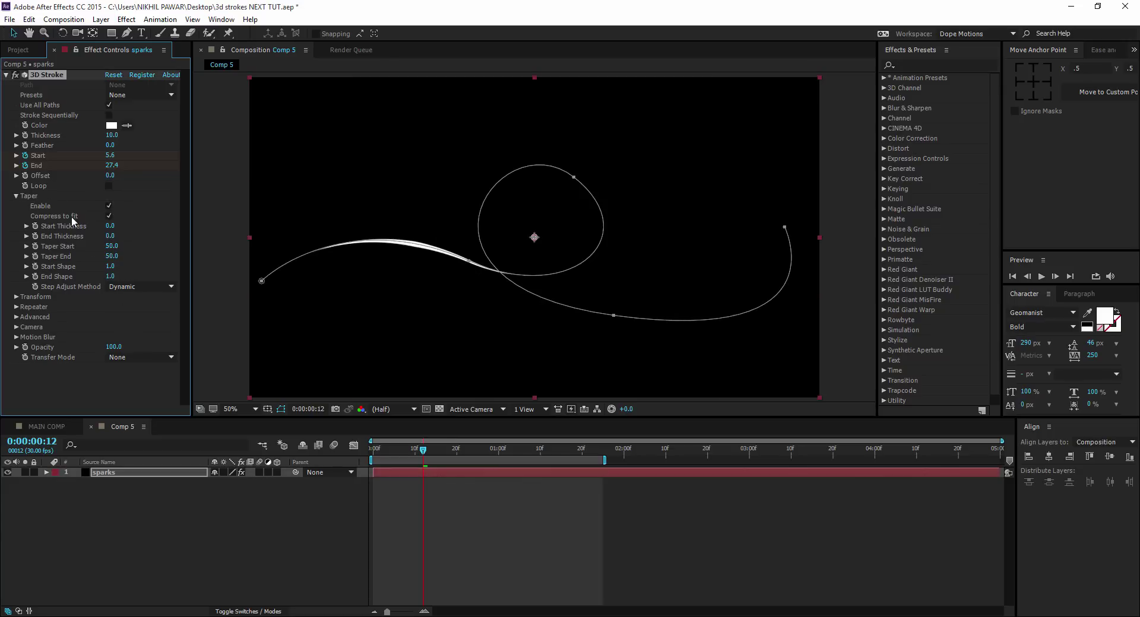
left_click(110, 216)
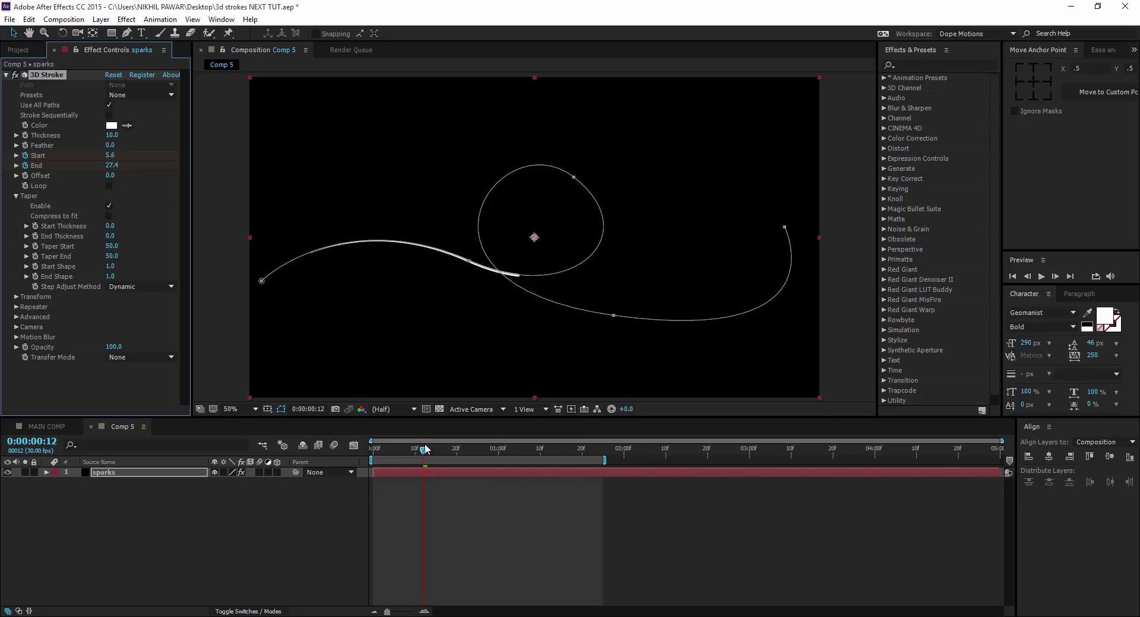
left_click(474, 520)
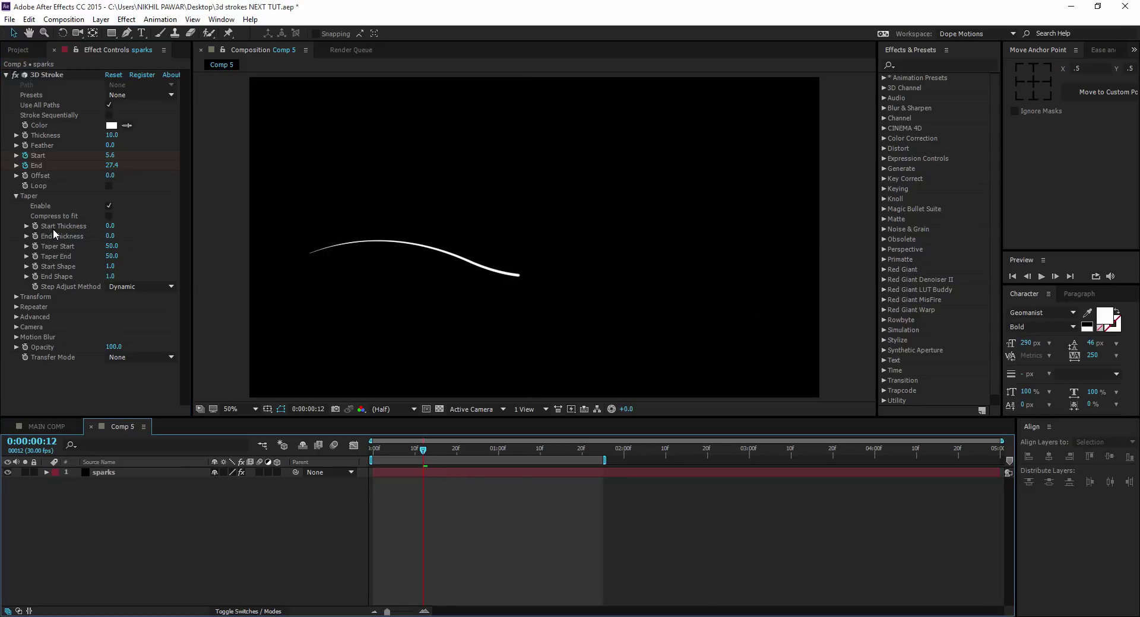
Step: Set taper Start and End Thickness to 10, Start Shape 2 and End Shape 1.5
left_click(110, 227)
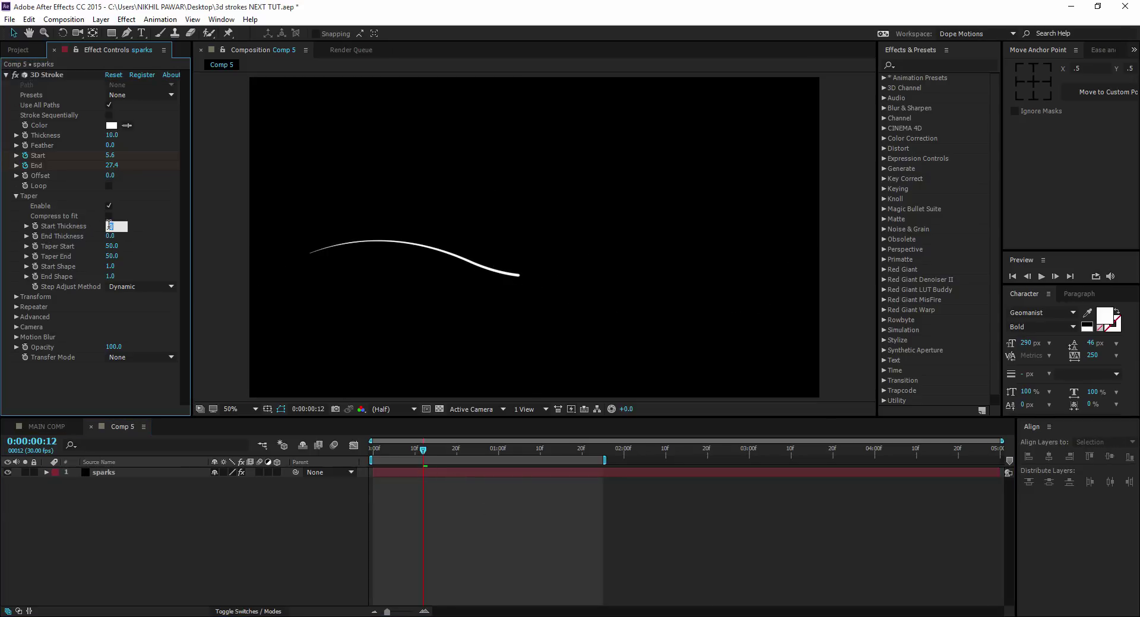
key("Return")
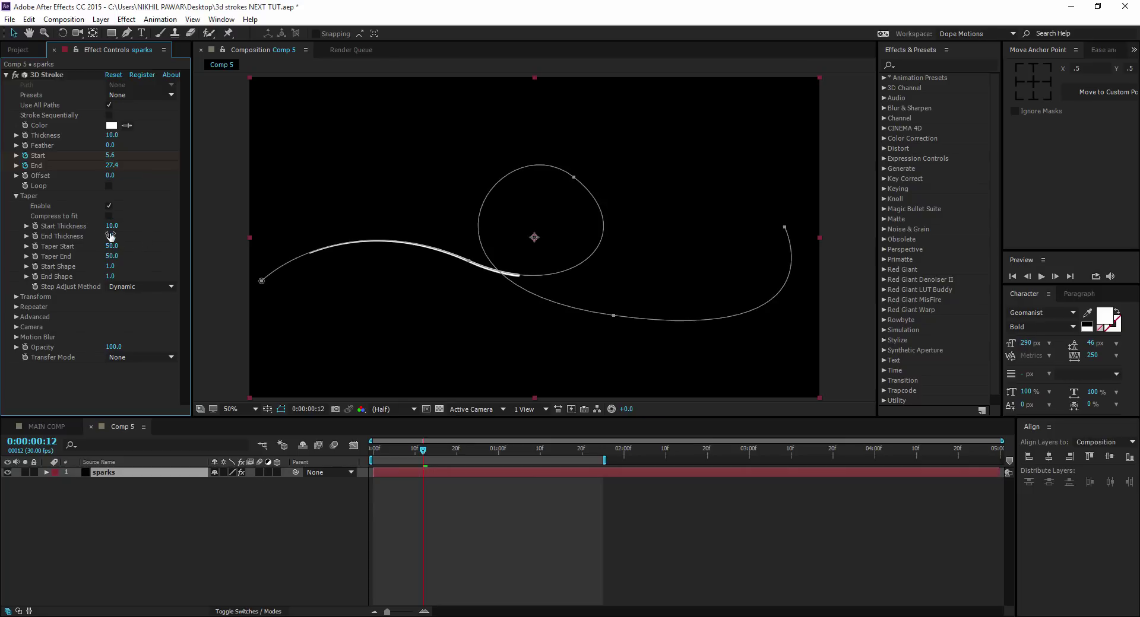
type("10")
key("Return")
left_click(111, 267)
key("Return")
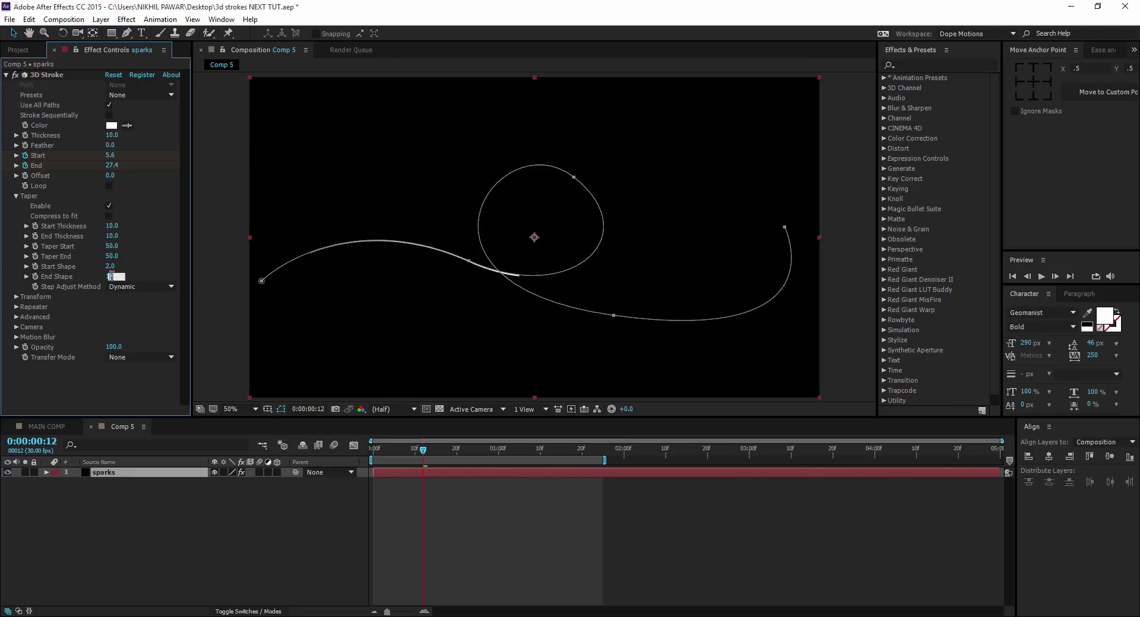
left_click(111, 276)
type(".5")
key("Return")
Step: Double the stroke Thickness to 20 and turn on Loop
left_click(280, 409)
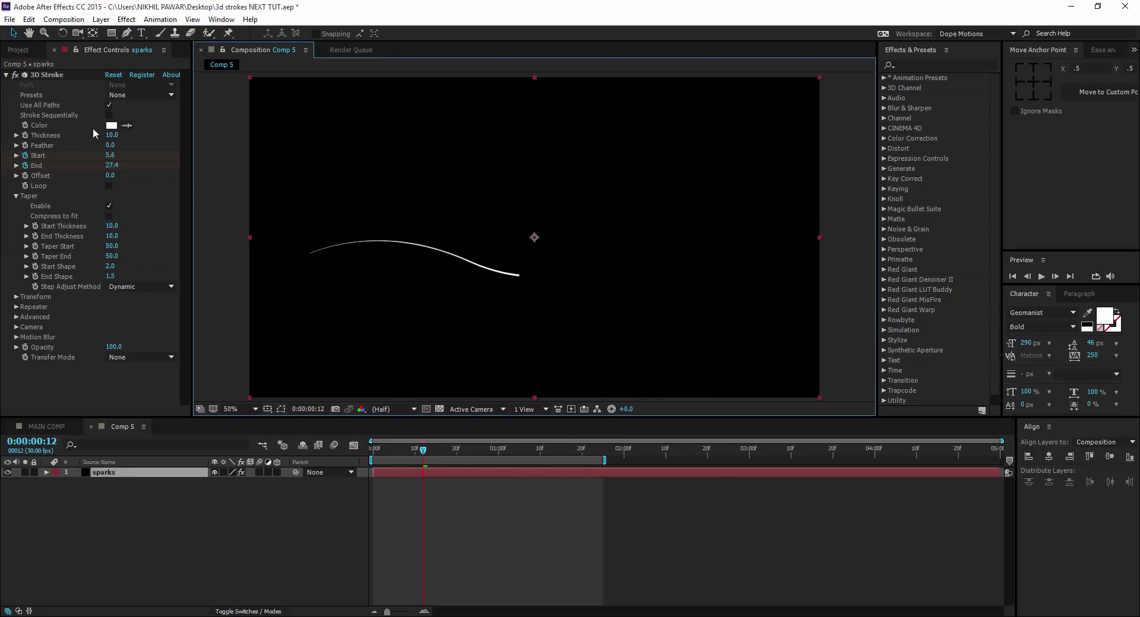
left_click(111, 136)
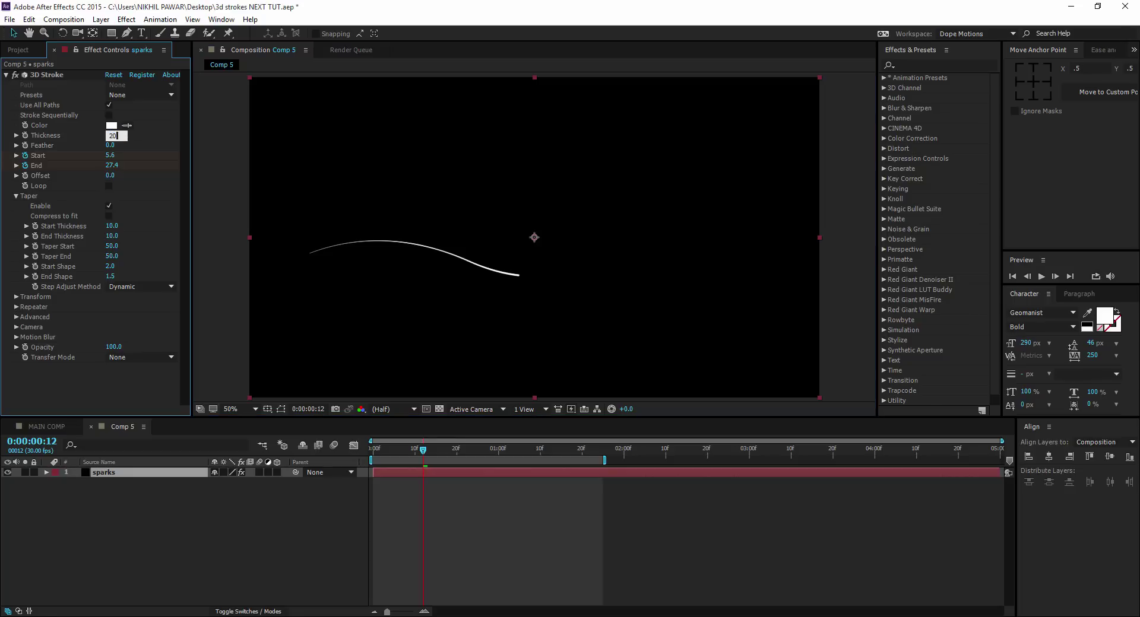
type("20")
left_click(109, 186)
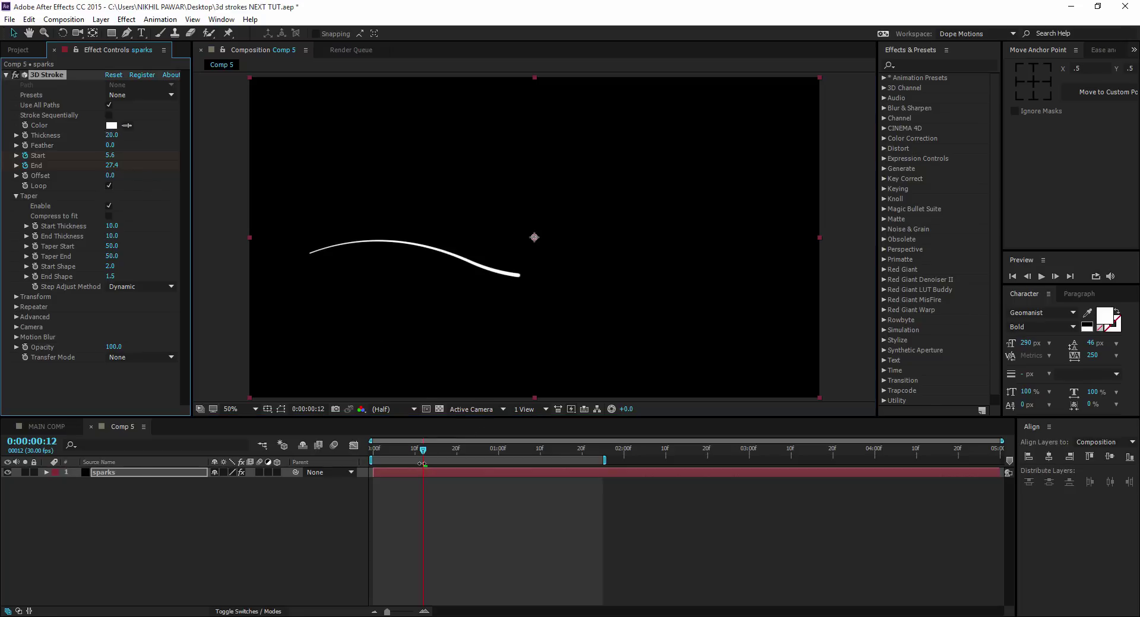
left_click(425, 450)
mouse_move(425, 450)
left_mouse_down()
mouse_move(509, 451)
mouse_move(408, 474)
mouse_move(465, 471)
mouse_move(411, 486)
mouse_move(489, 477)
mouse_move(428, 487)
left_mouse_up()
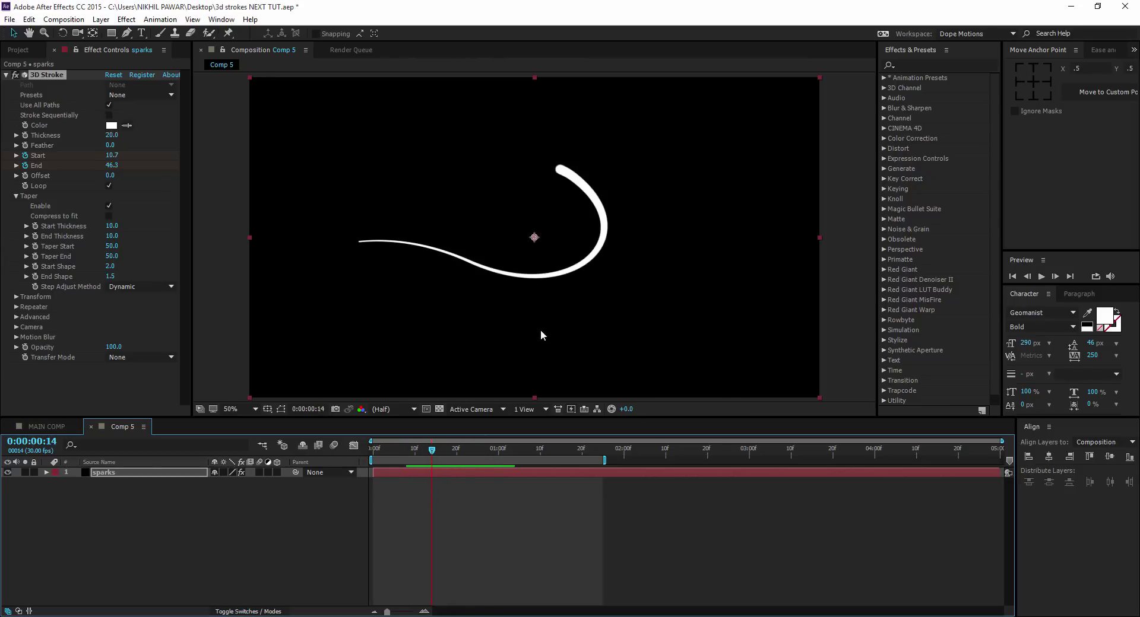
mouse_move(443, 450)
left_mouse_down()
mouse_move(375, 463)
mouse_move(469, 457)
left_mouse_up()
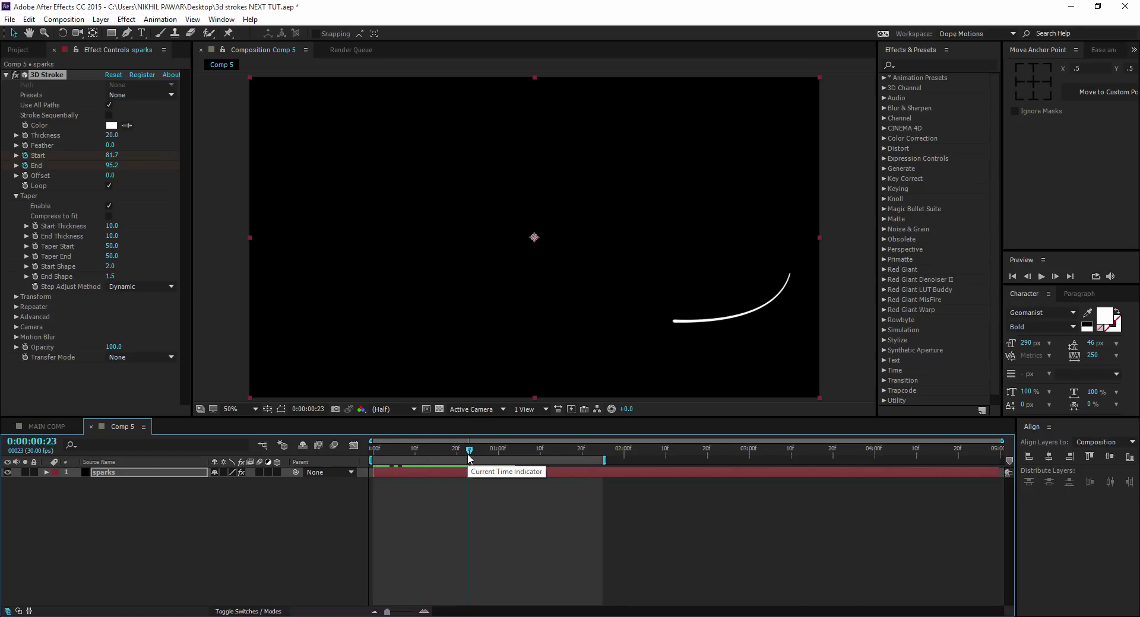
Step: Add a new camera layer, Camera 1, to Comp 5
right_click(251, 500)
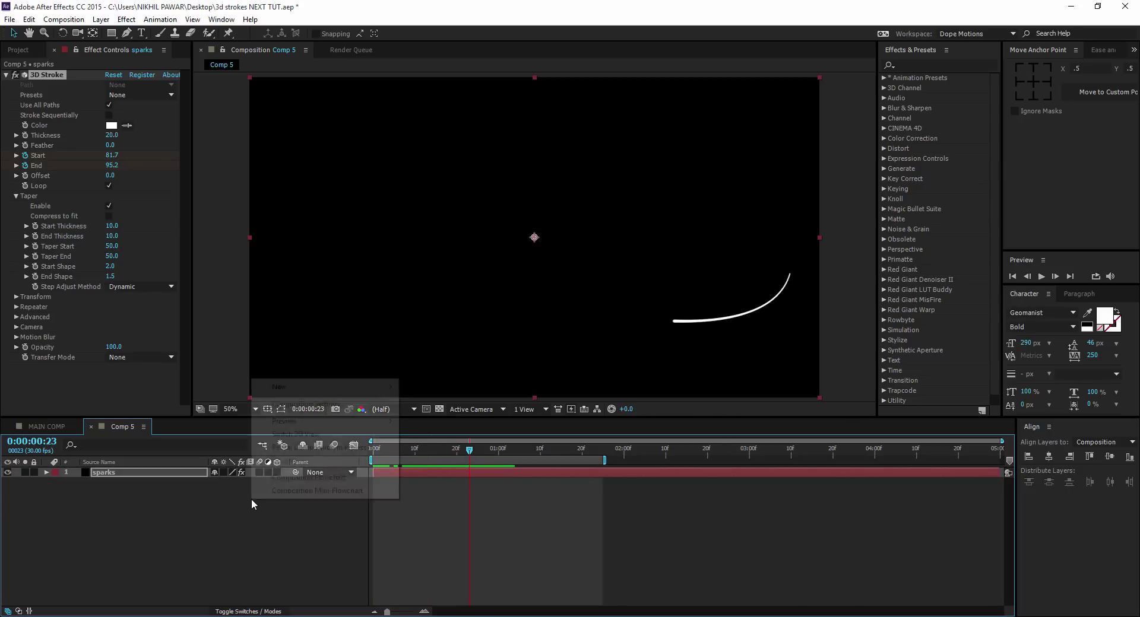
mouse_move(357, 387)
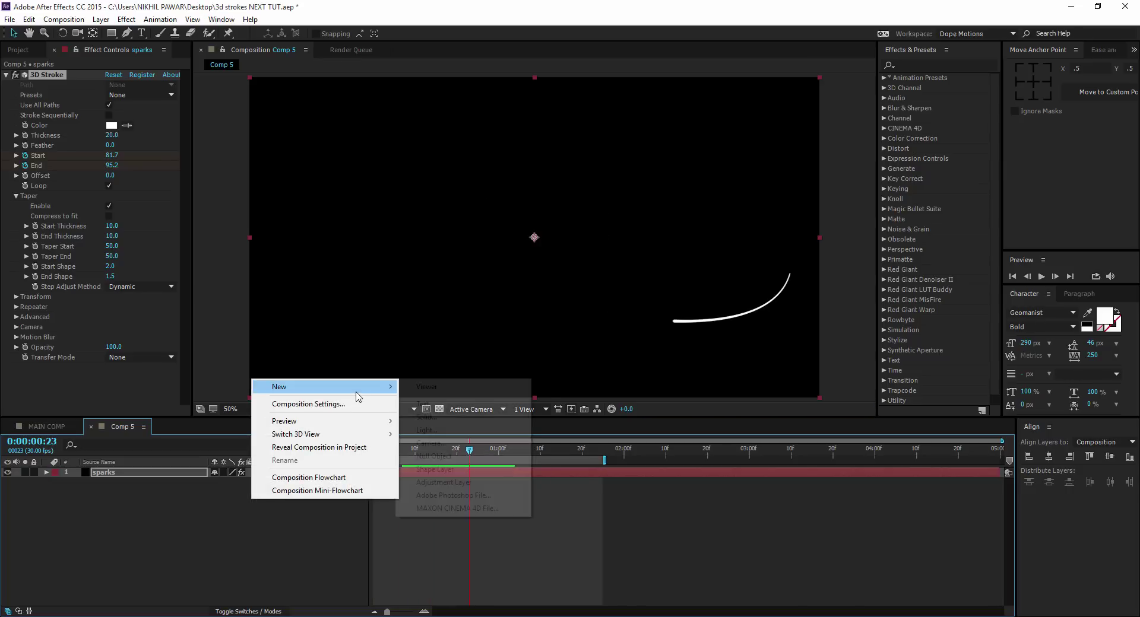
left_click(430, 443)
left_click(675, 443)
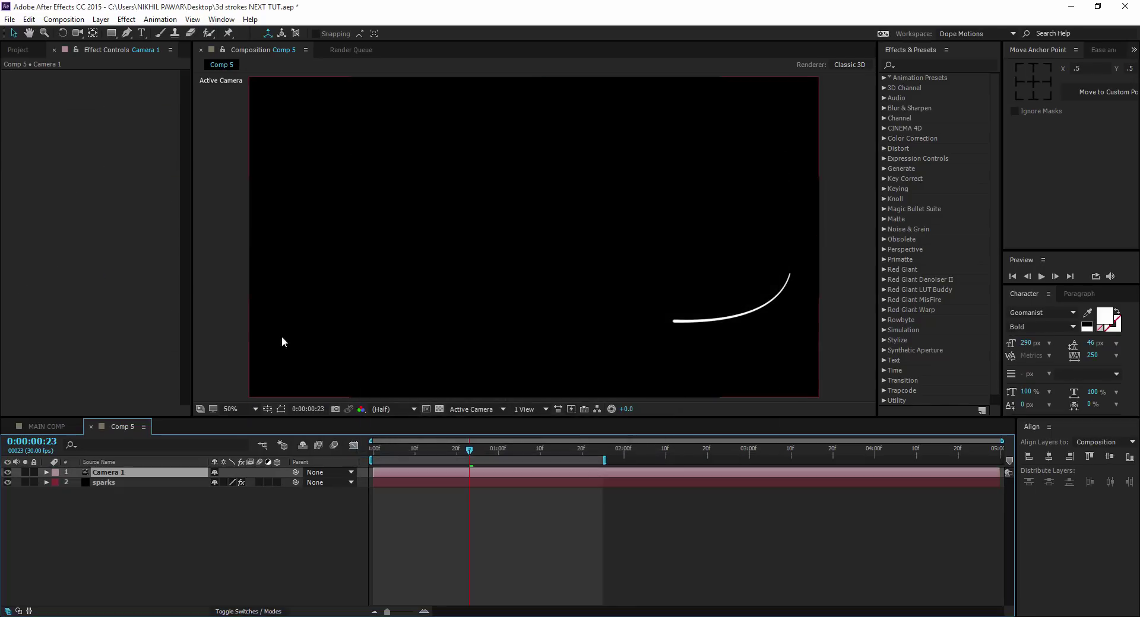
Step: Turn on Comp Camera in the 3D Stroke Camera settings
left_click(118, 481)
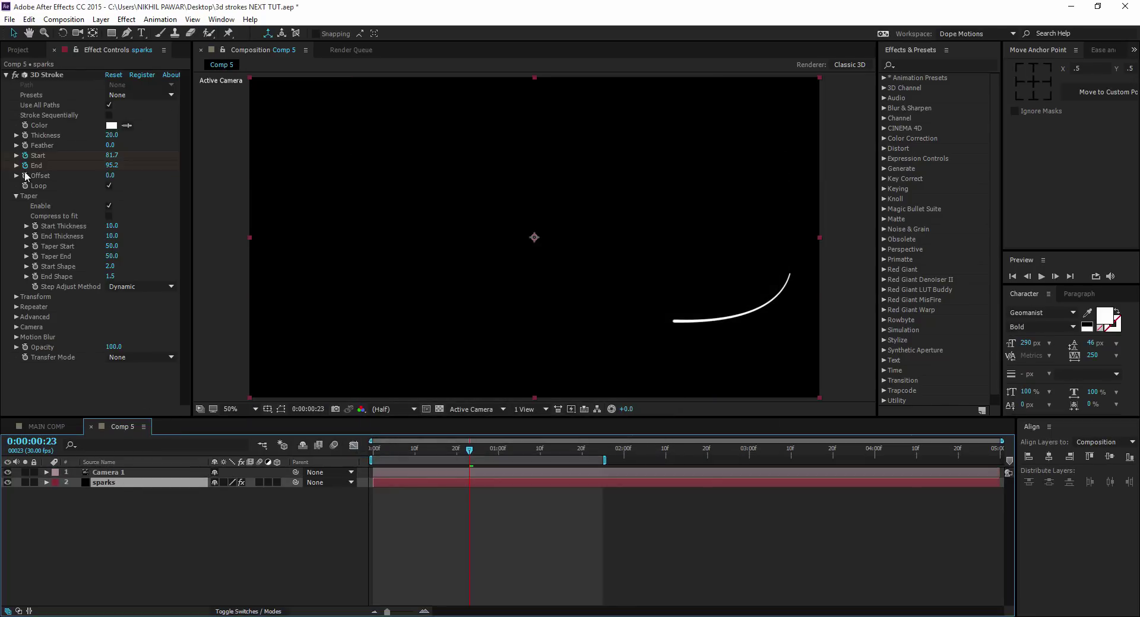
left_click(16, 196)
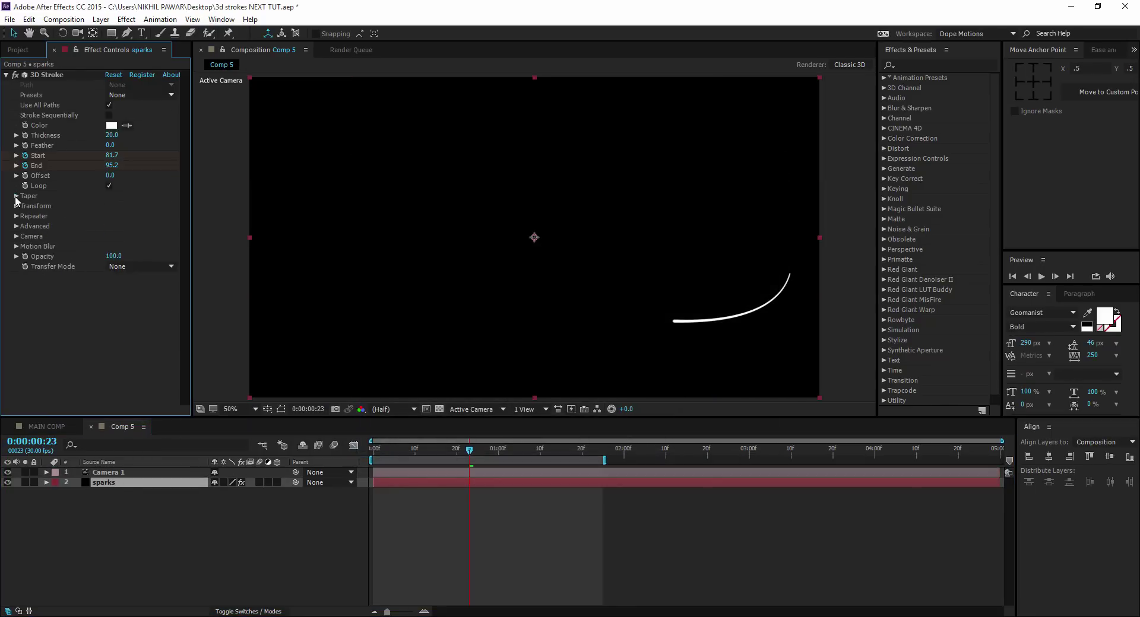
left_click(16, 237)
left_click(109, 245)
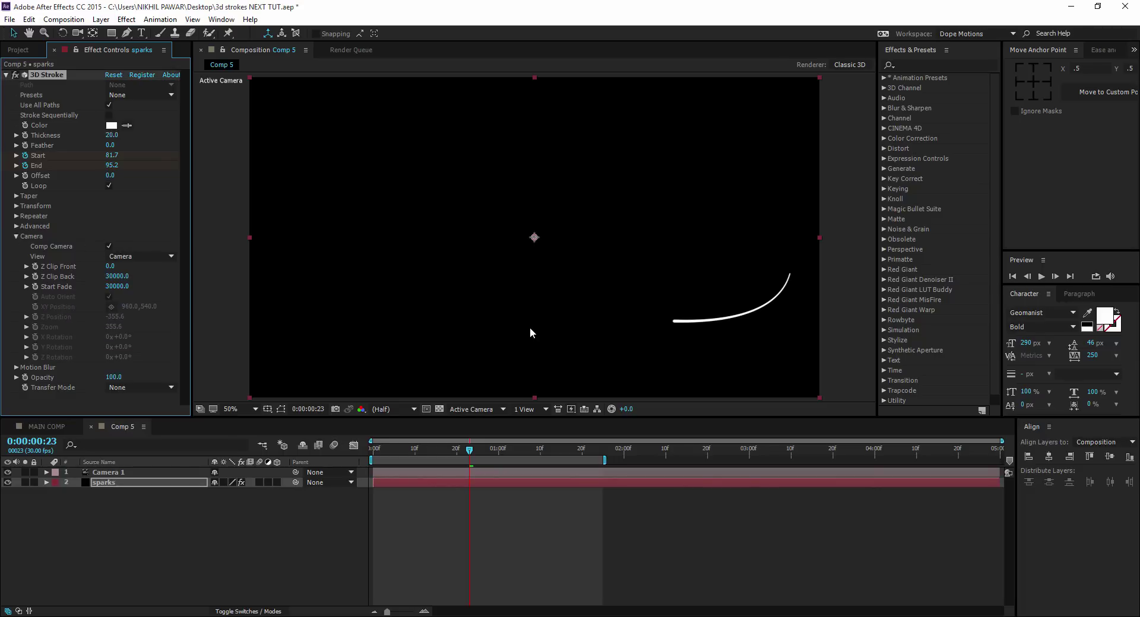
Step: Orbit the camera to view the stroke in 3D and play frames 10 to 19
key("c")
left_click_drag(562, 313, 487, 295)
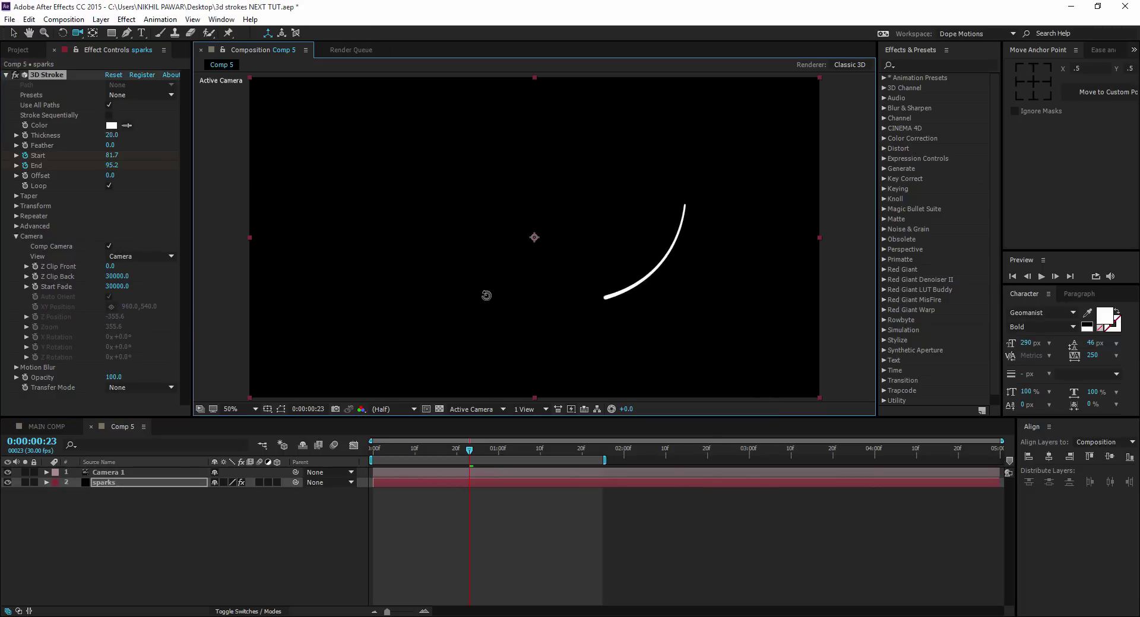
mouse_move(469, 453)
left_mouse_down()
mouse_move(393, 469)
mouse_move(415, 468)
left_mouse_up()
key("space")
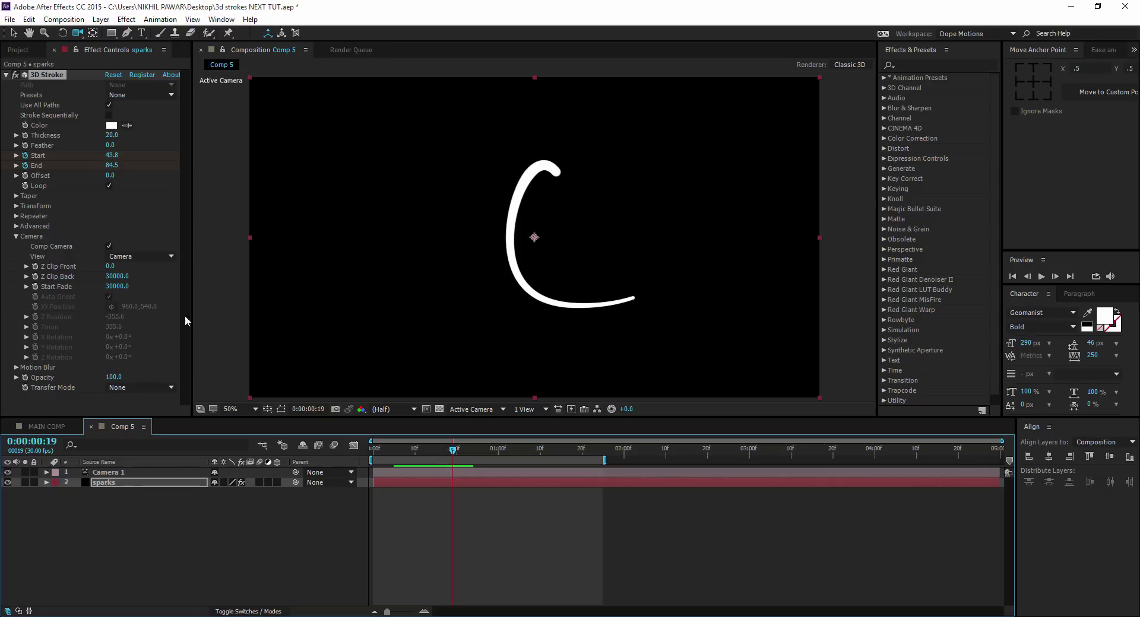
left_click(16, 236)
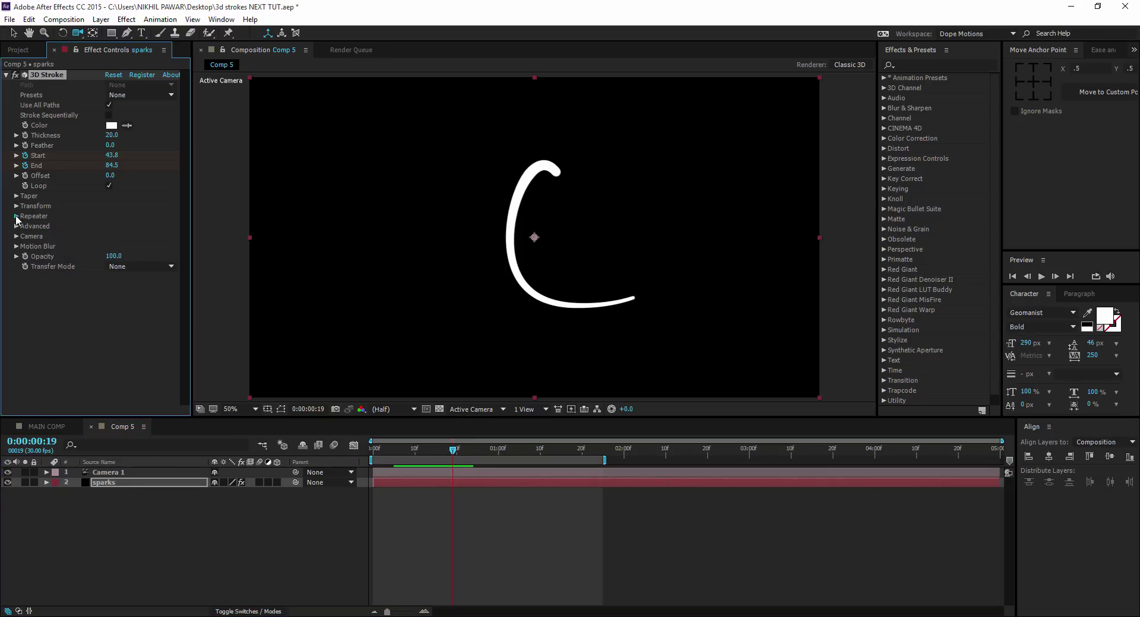
Step: Enable the 3D Stroke Repeater and raise Instances from 2 to 6
left_click(16, 216)
left_click(108, 226)
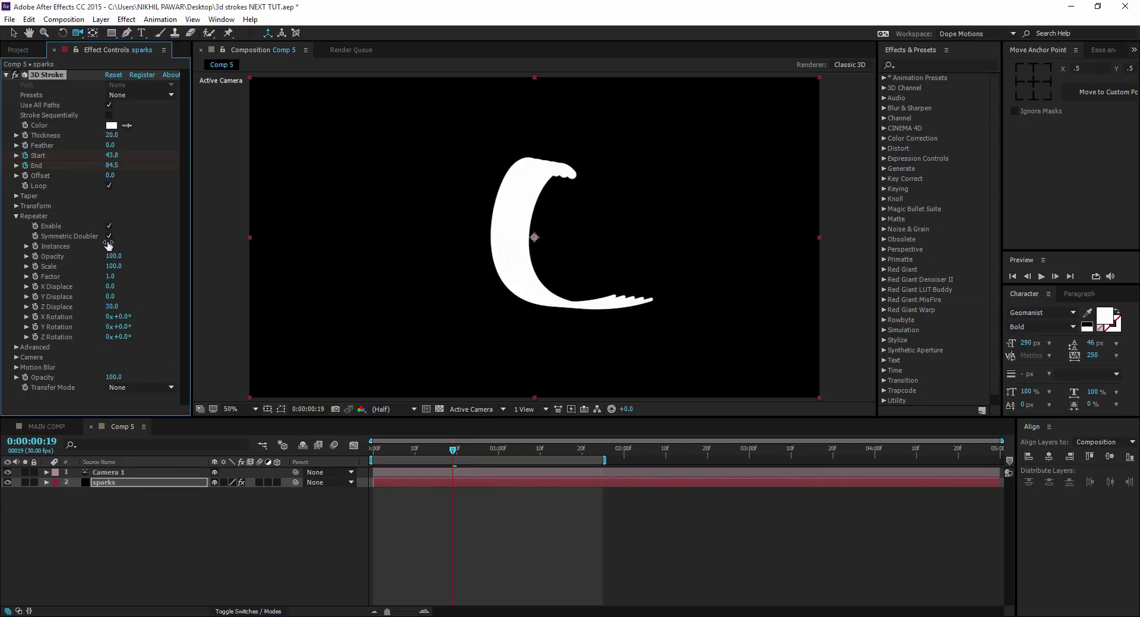
mouse_move(114, 244)
left_mouse_down()
mouse_move(202, 282)
mouse_move(287, 288)
left_mouse_up()
mouse_move(451, 454)
left_mouse_down()
mouse_move(389, 465)
mouse_move(447, 476)
left_mouse_up()
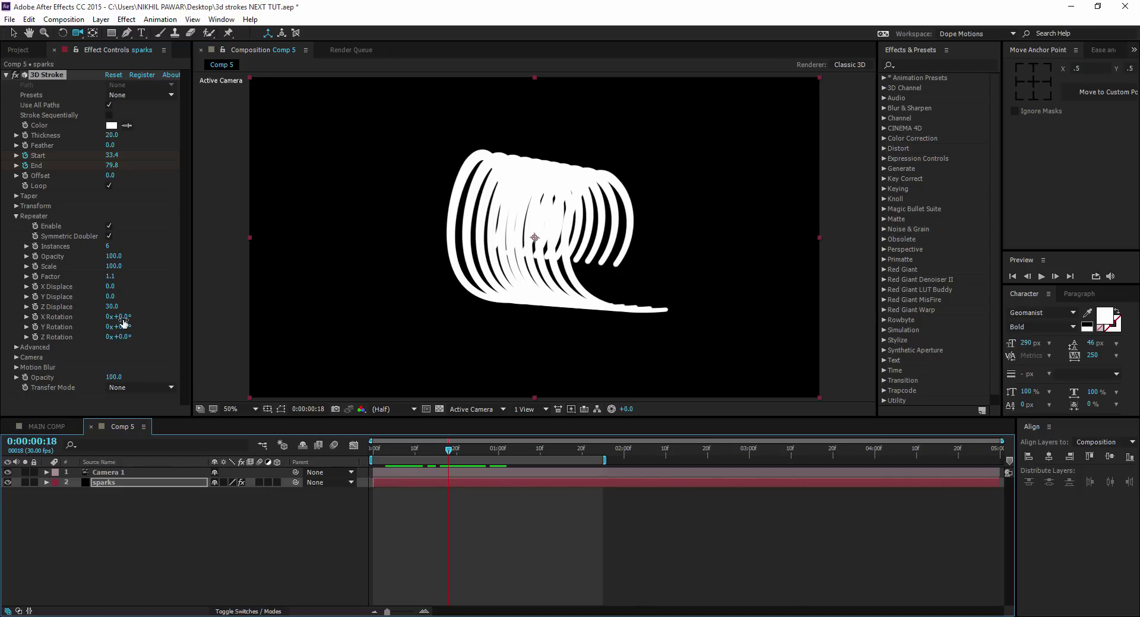
Step: Rotate the repeated copies 36° on X, 18° on Y and 17° on Z
mouse_move(123, 321)
left_mouse_down()
mouse_move(142, 323)
mouse_move(132, 327)
left_mouse_up()
left_click_drag(124, 337, 134, 338)
mouse_move(440, 454)
left_mouse_down()
mouse_move(393, 461)
mouse_move(448, 462)
left_mouse_up()
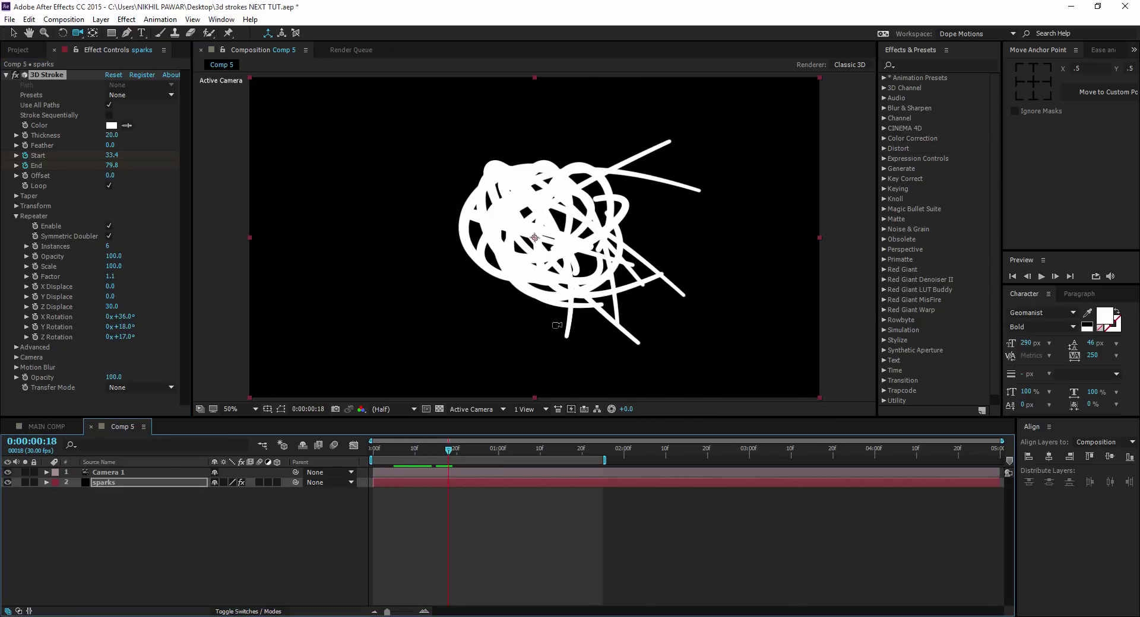
left_click_drag(523, 356, 508, 423)
mouse_move(450, 455)
left_mouse_down()
mouse_move(418, 456)
mouse_move(505, 455)
mouse_move(411, 465)
left_mouse_up()
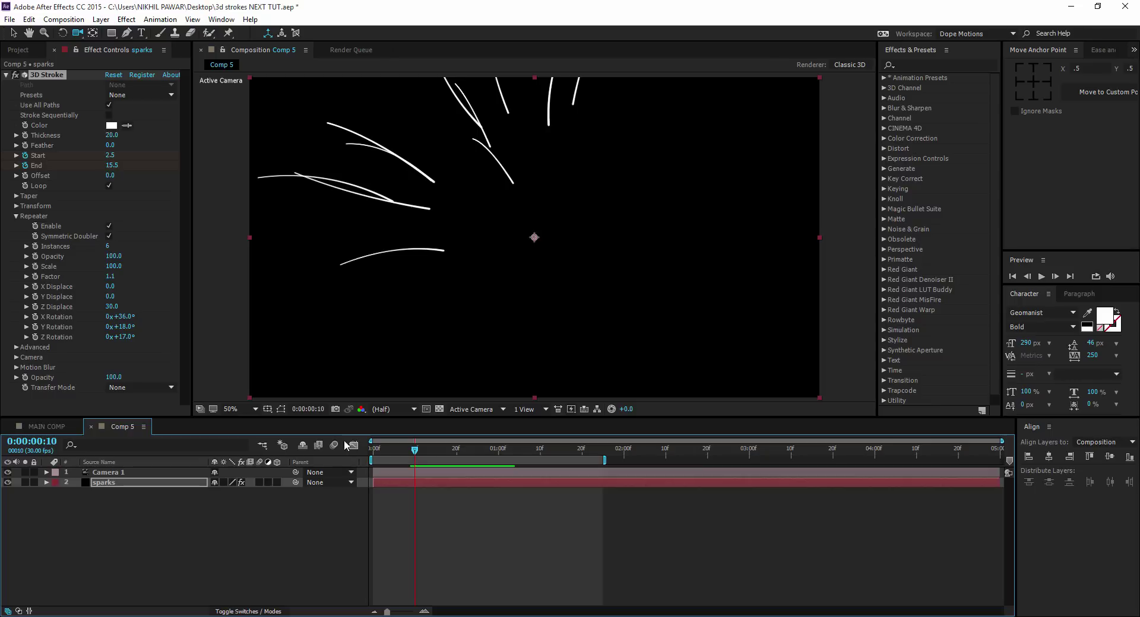
Step: Delete the Camera 1 layer and uncheck the 3D Stroke Repeater's Enable
left_click(110, 472)
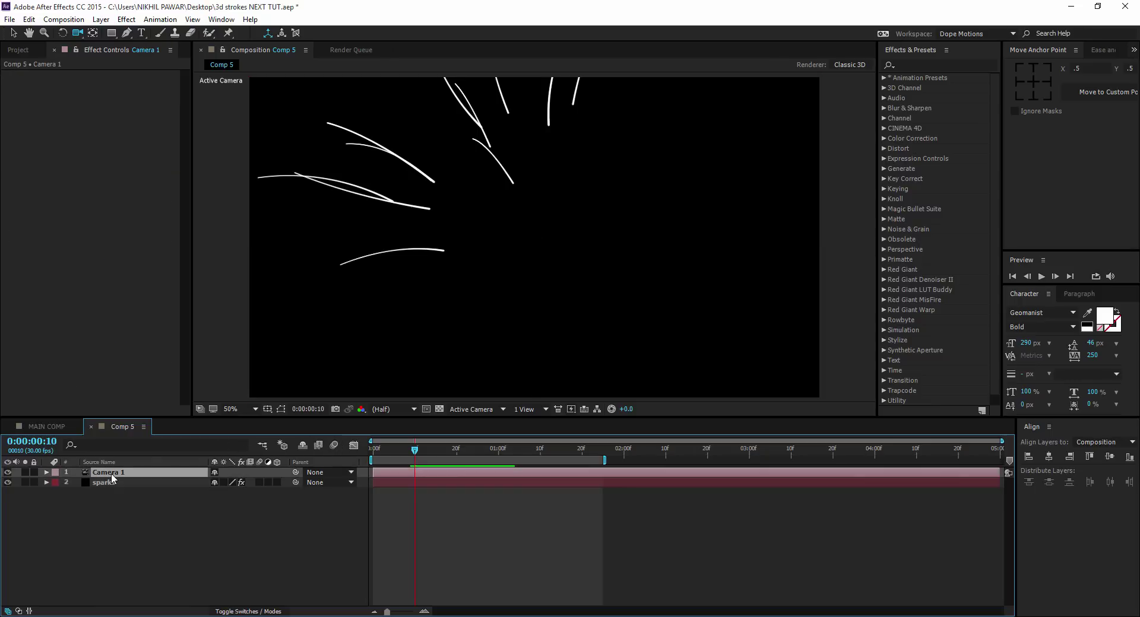
key("Delete")
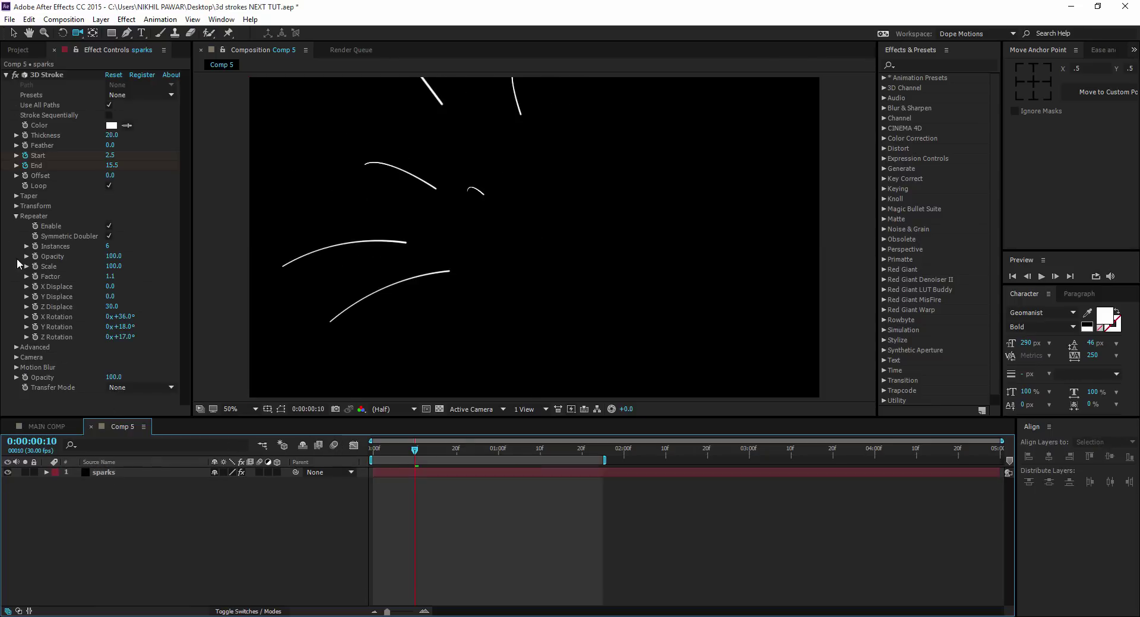
left_click(109, 227)
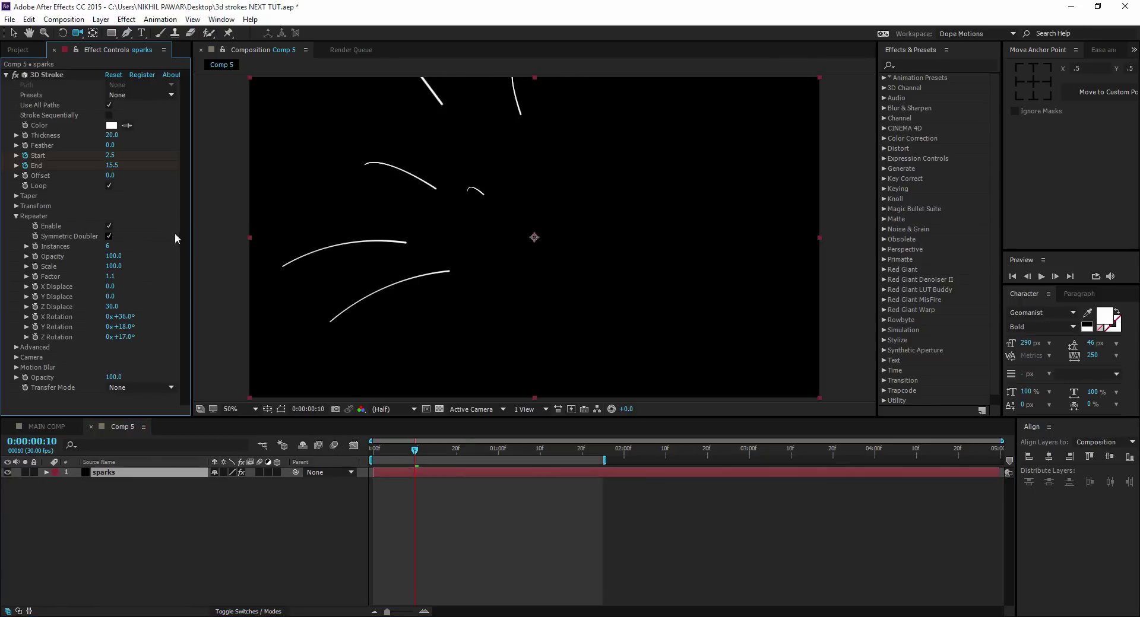
left_click(109, 225)
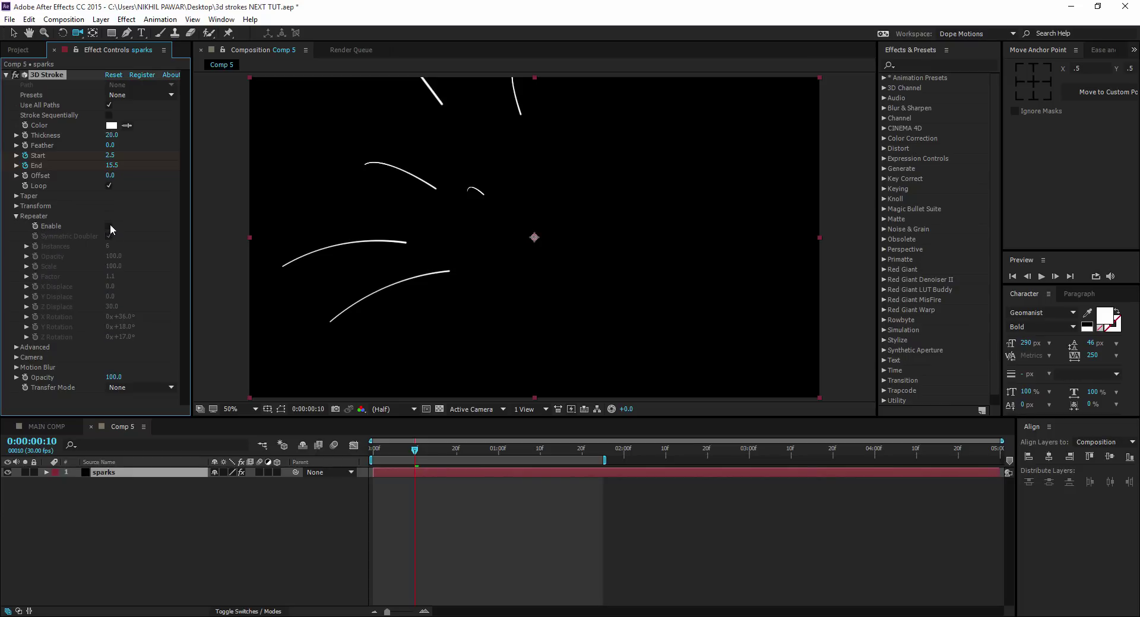
left_click(16, 216)
left_click(16, 237)
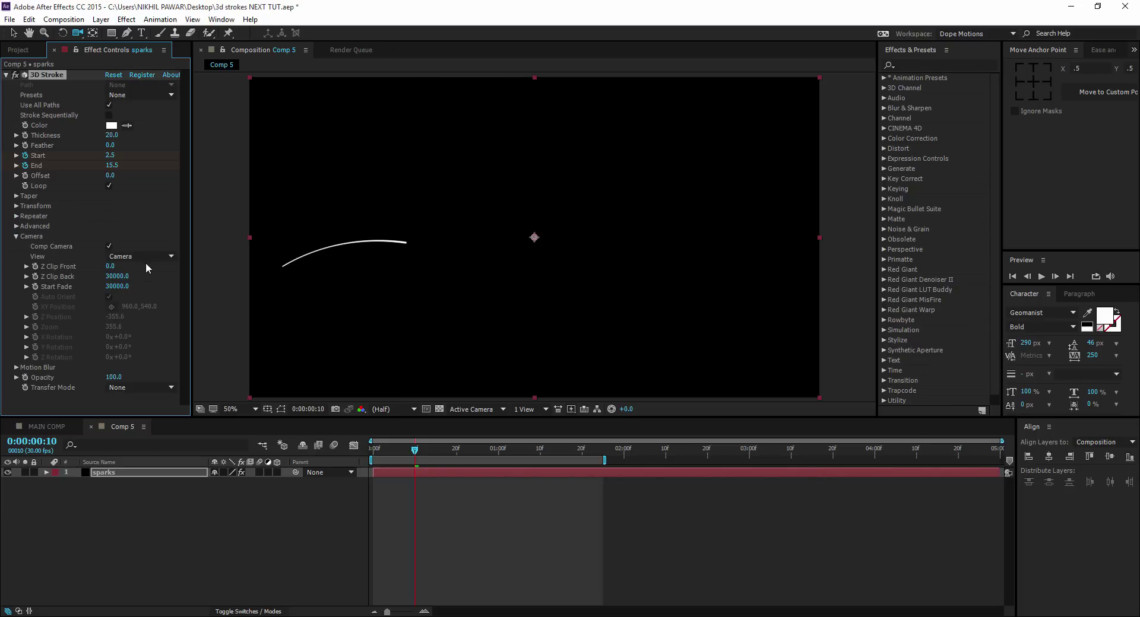
left_click(17, 236)
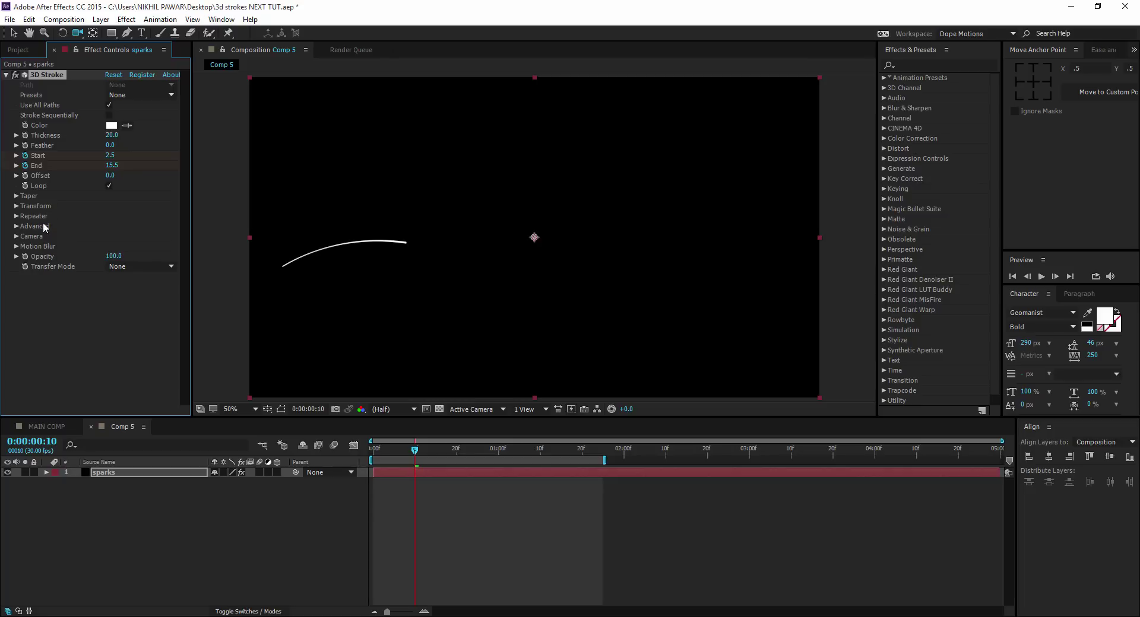
left_click(158, 528)
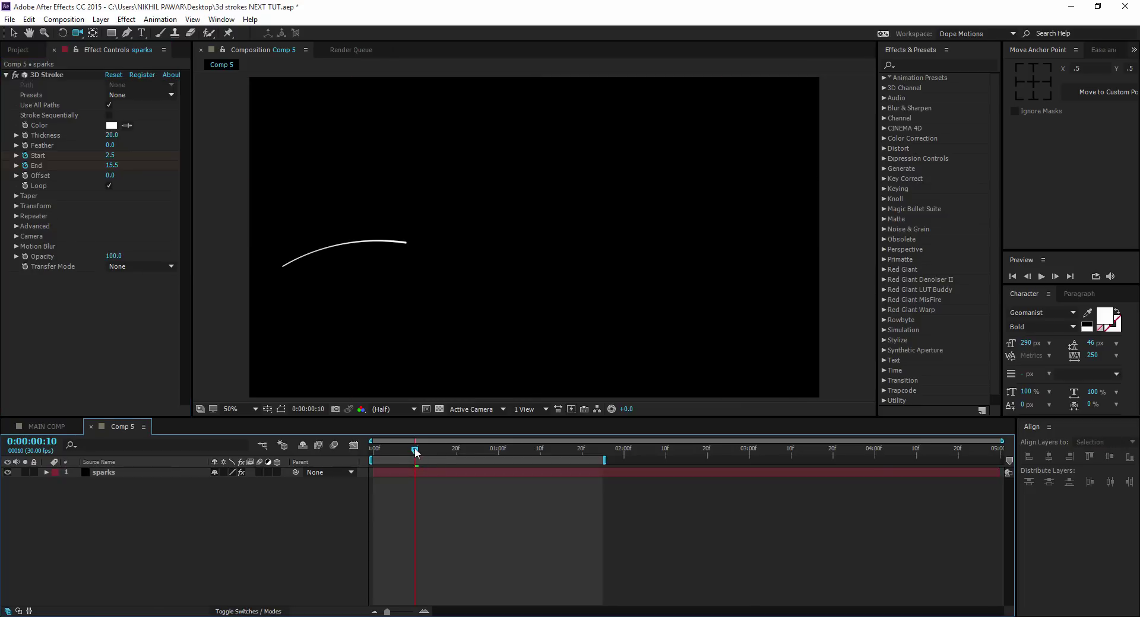
Step: Set the 3D Stroke Color to red (EB4C4C)
mouse_move(415, 453)
left_mouse_down()
mouse_move(522, 458)
mouse_move(435, 472)
left_mouse_up()
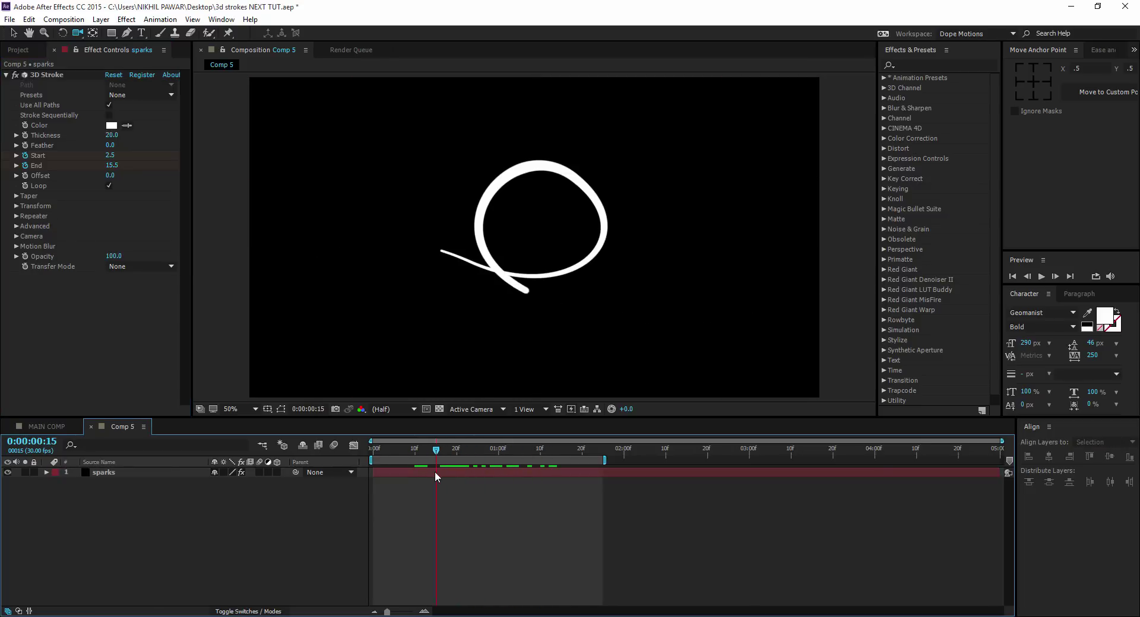
left_click(113, 472)
left_click(111, 125)
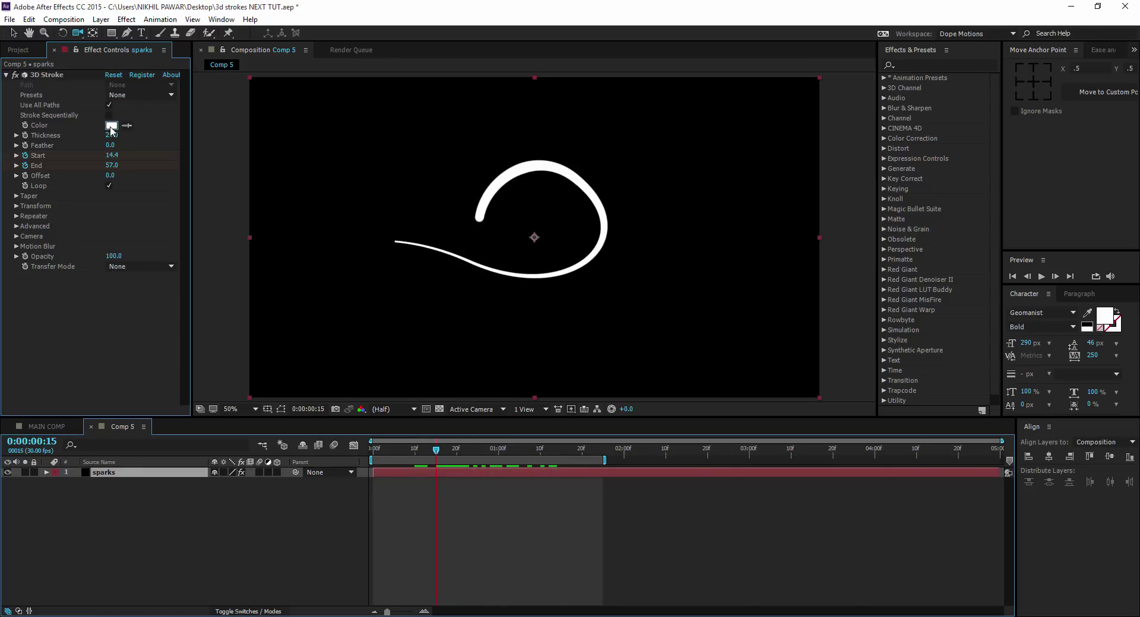
left_click_drag(732, 298, 748, 287)
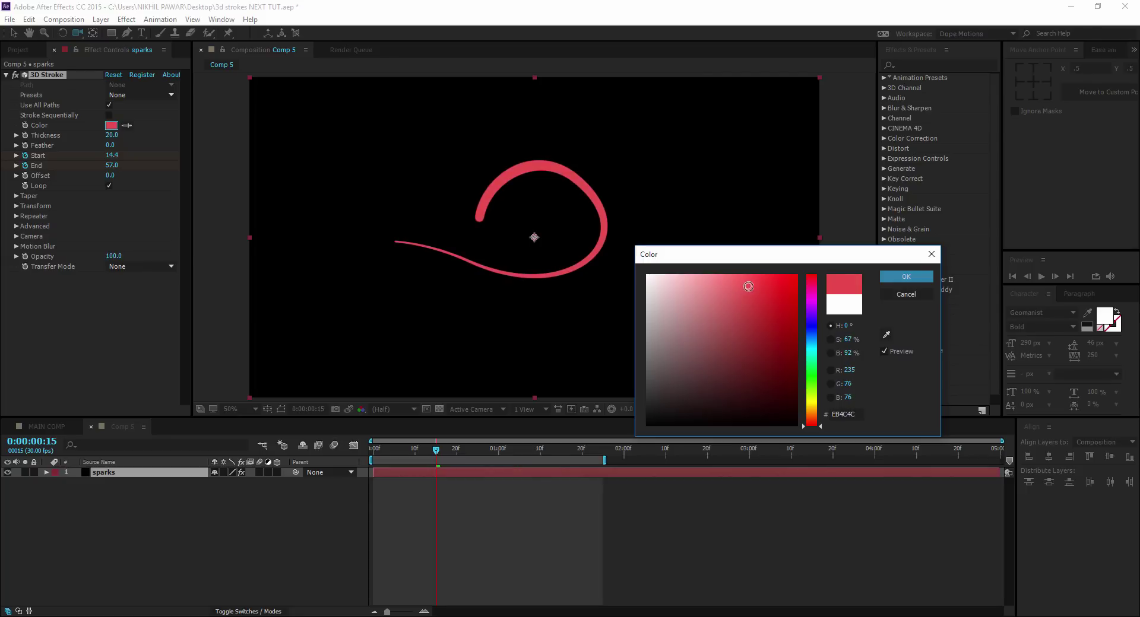
left_click(906, 276)
left_click(254, 519)
left_click(127, 472)
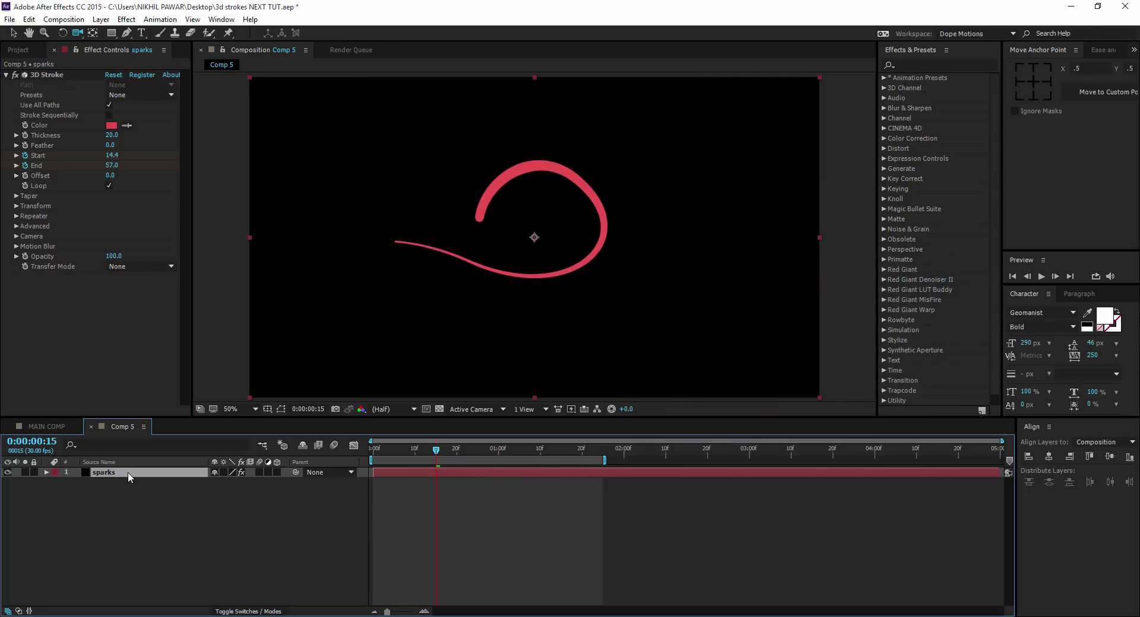
Step: Duplicate the sparks layer and set the second copy's track matte to Alpha Matte 'sparks'
key("ctrl+d")
key("ctrl+d")
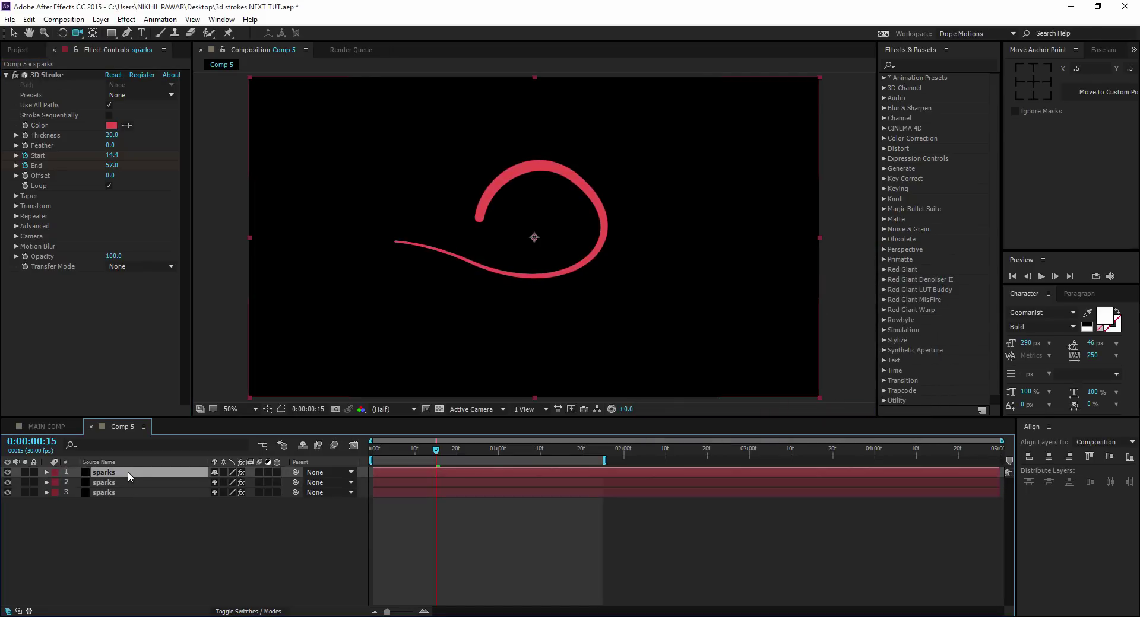
left_click(127, 482)
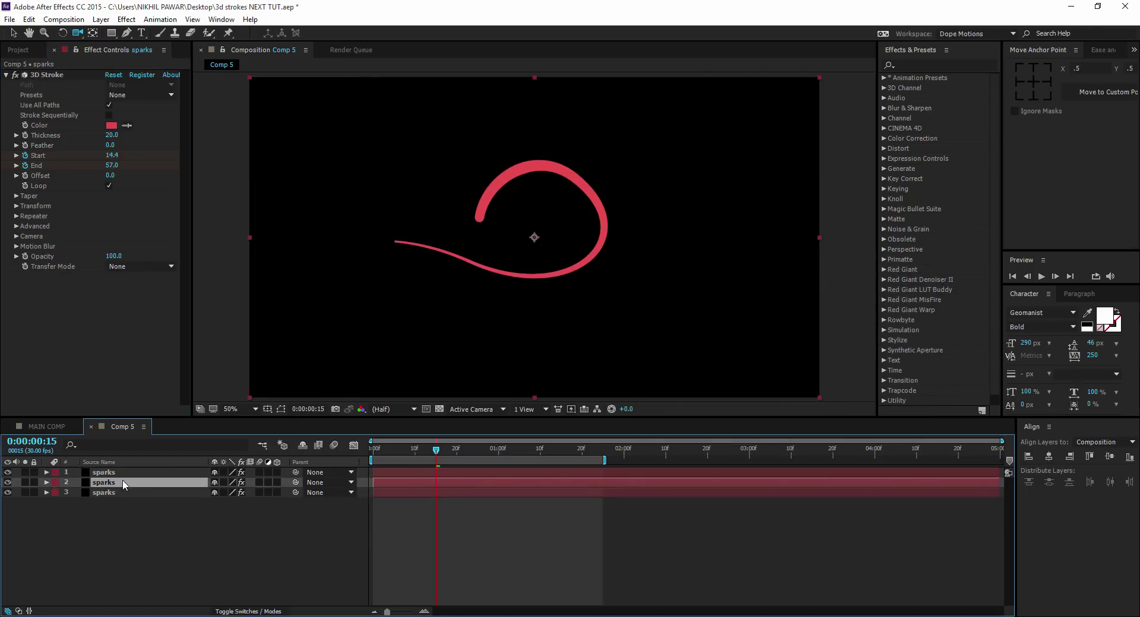
left_click(240, 611)
left_click(280, 482)
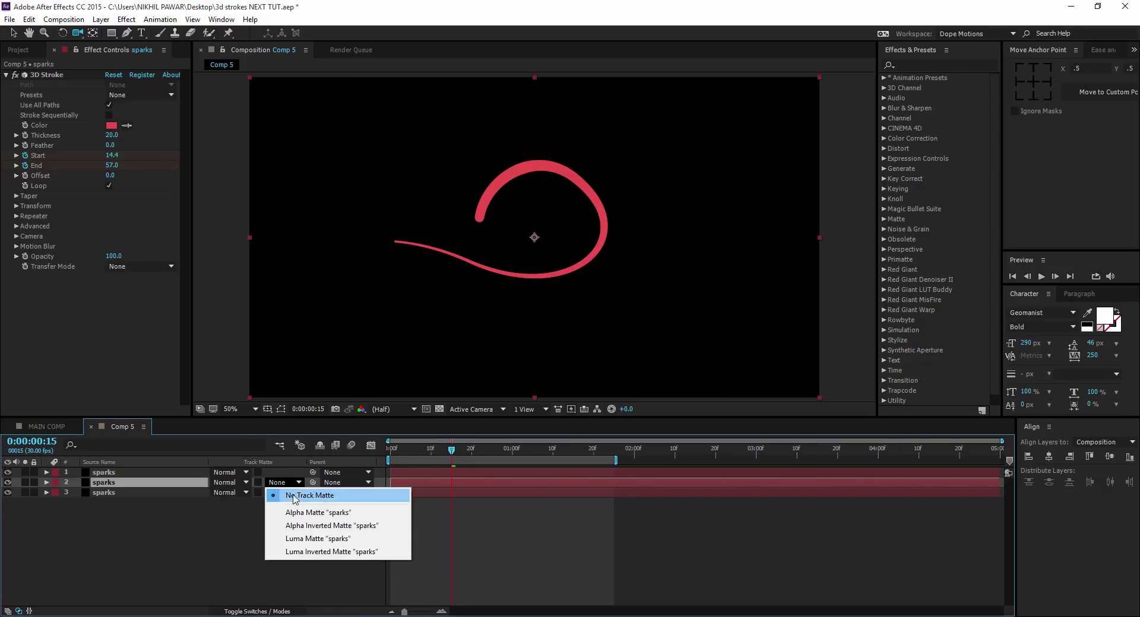
left_click(298, 512)
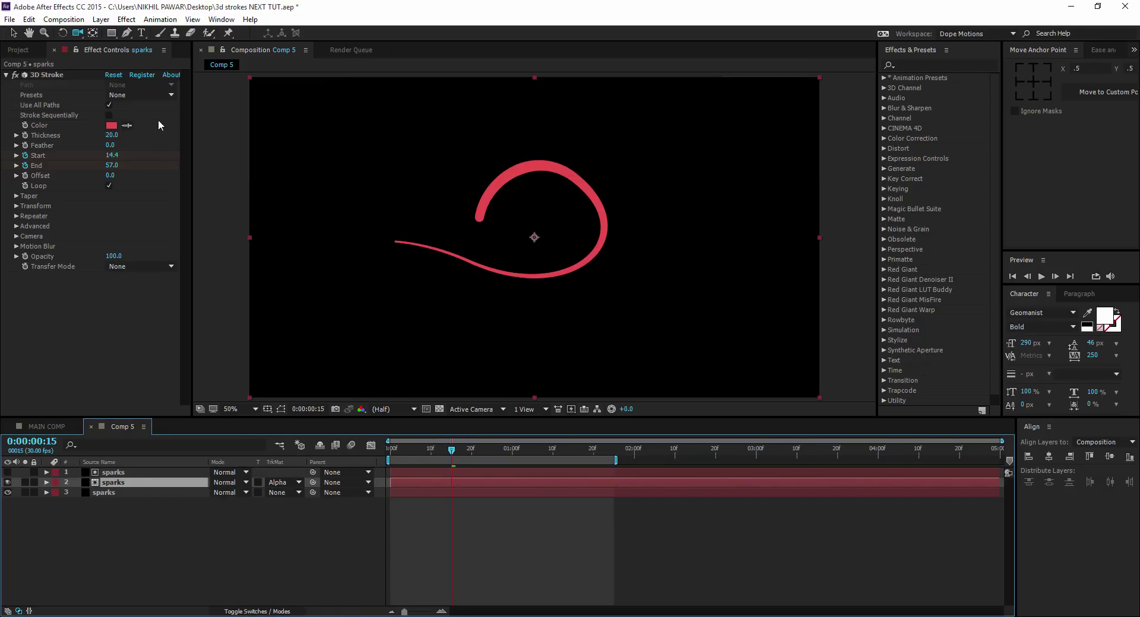
Step: Change the matted copy's stroke colour to a darker red (D03030)
left_click(111, 126)
left_click(740, 315)
left_click_drag(740, 316, 771, 313)
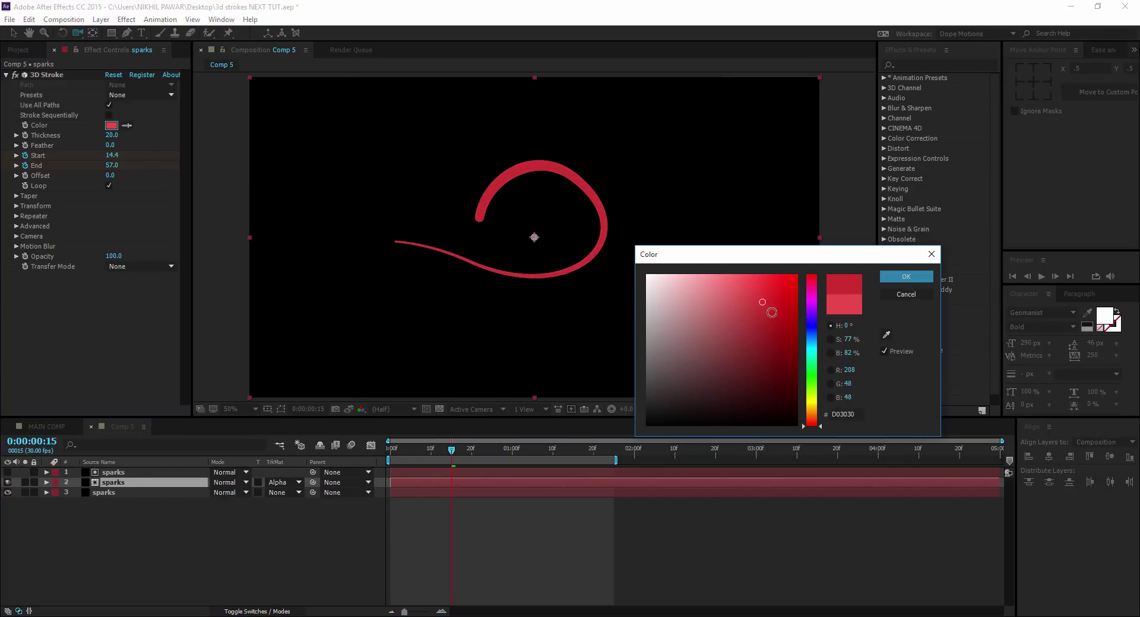
left_click(906, 276)
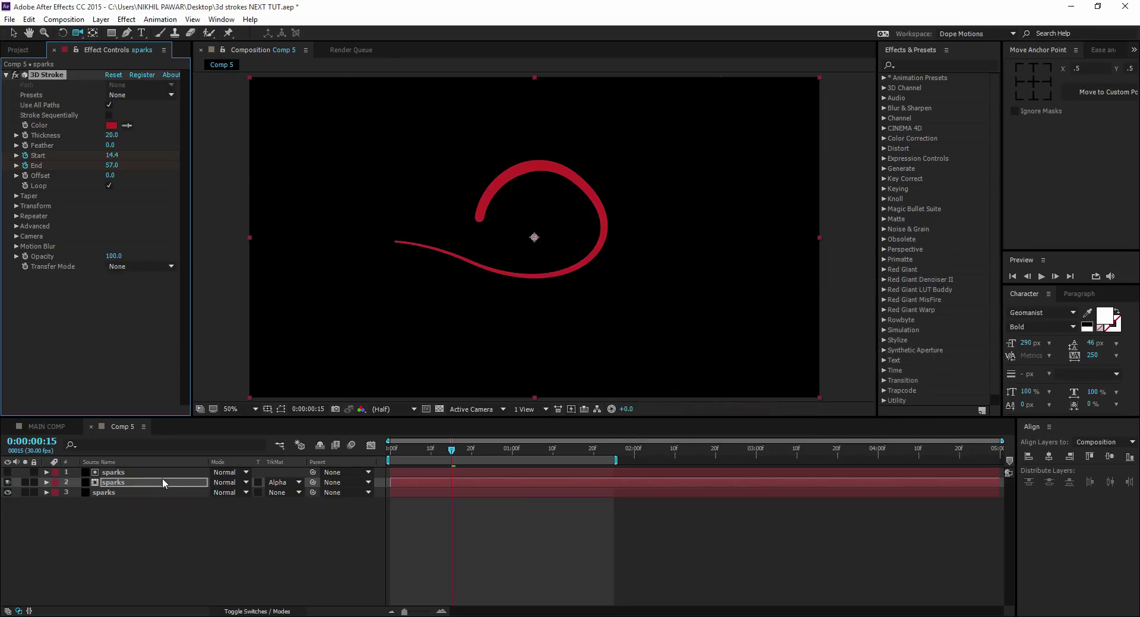
left_click(130, 482)
Step: Nudge layer 2's Mask 1 path down a few pixels to shade the stroke's edge
key("m")
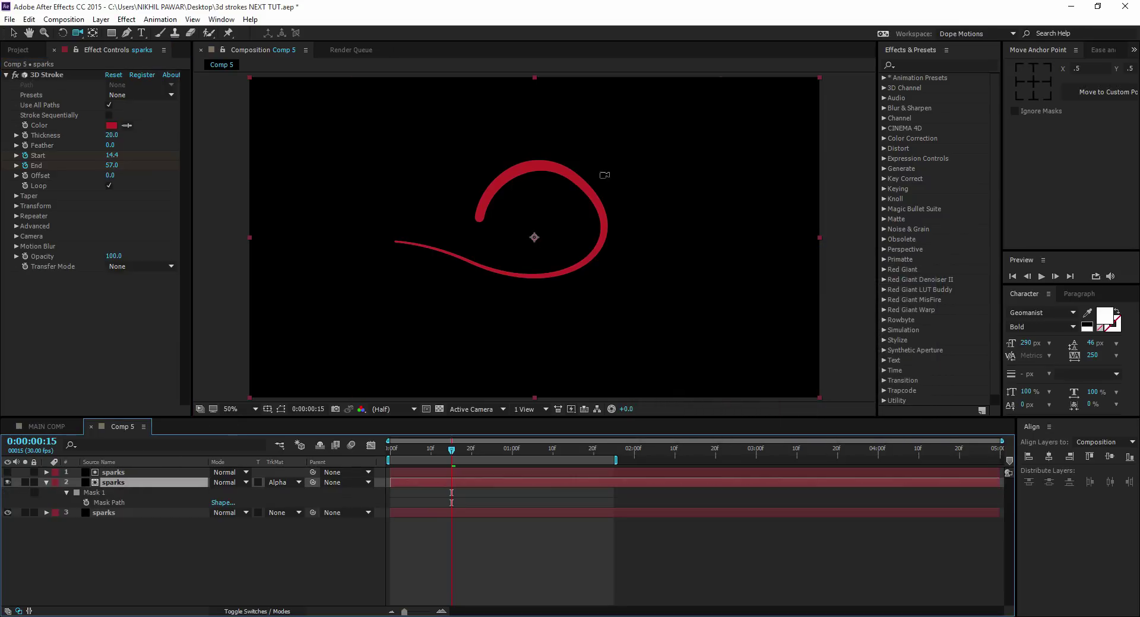
left_click(101, 494)
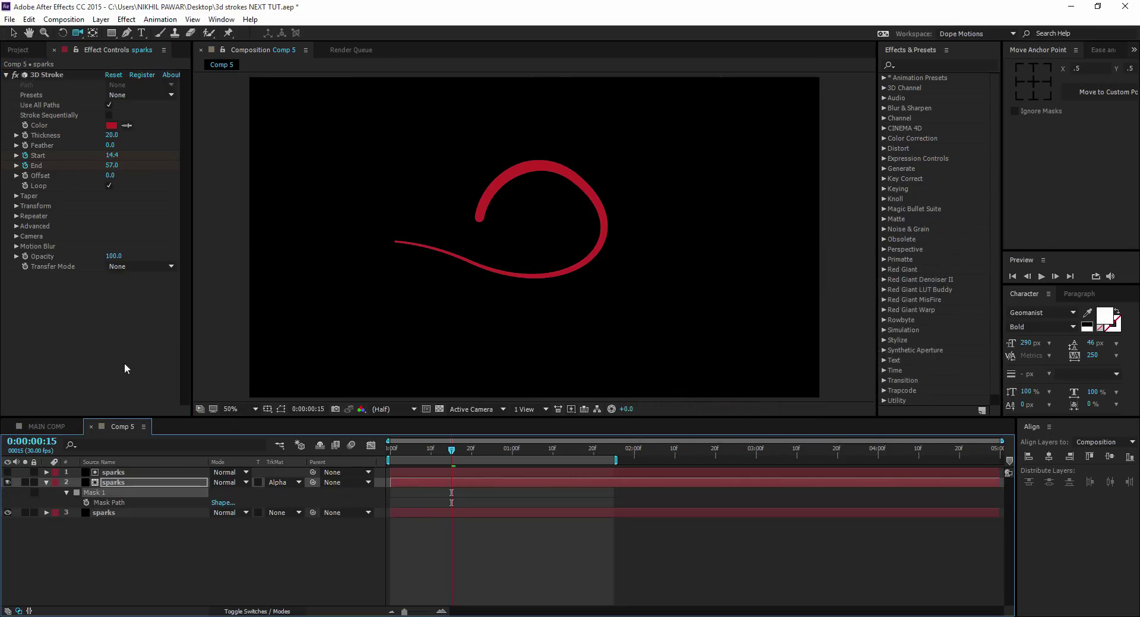
key("v")
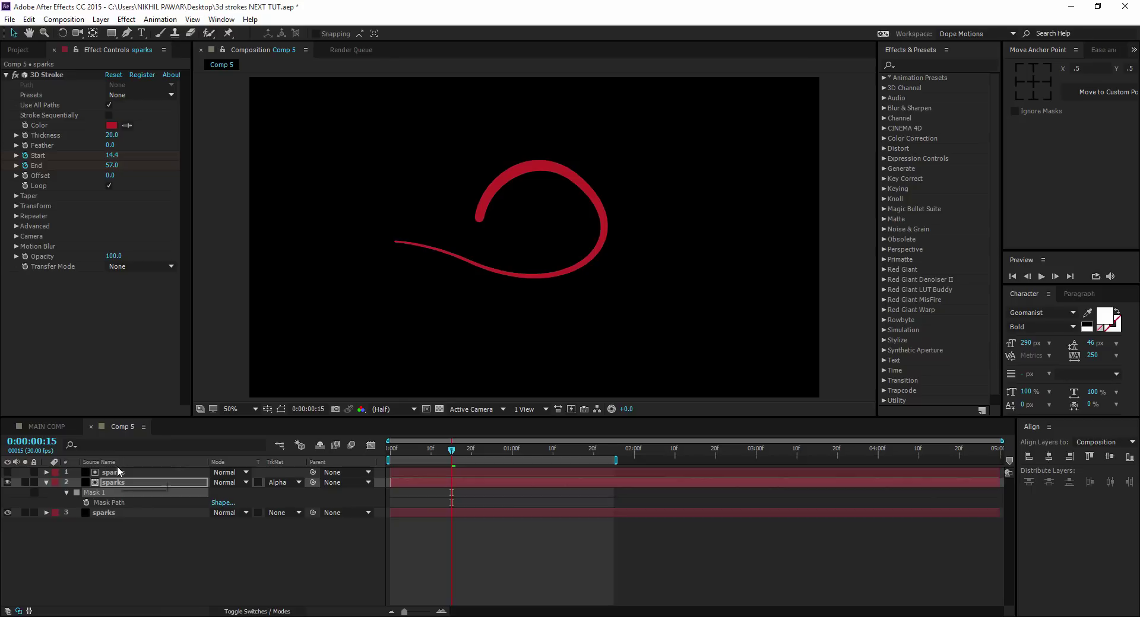
left_click(119, 463)
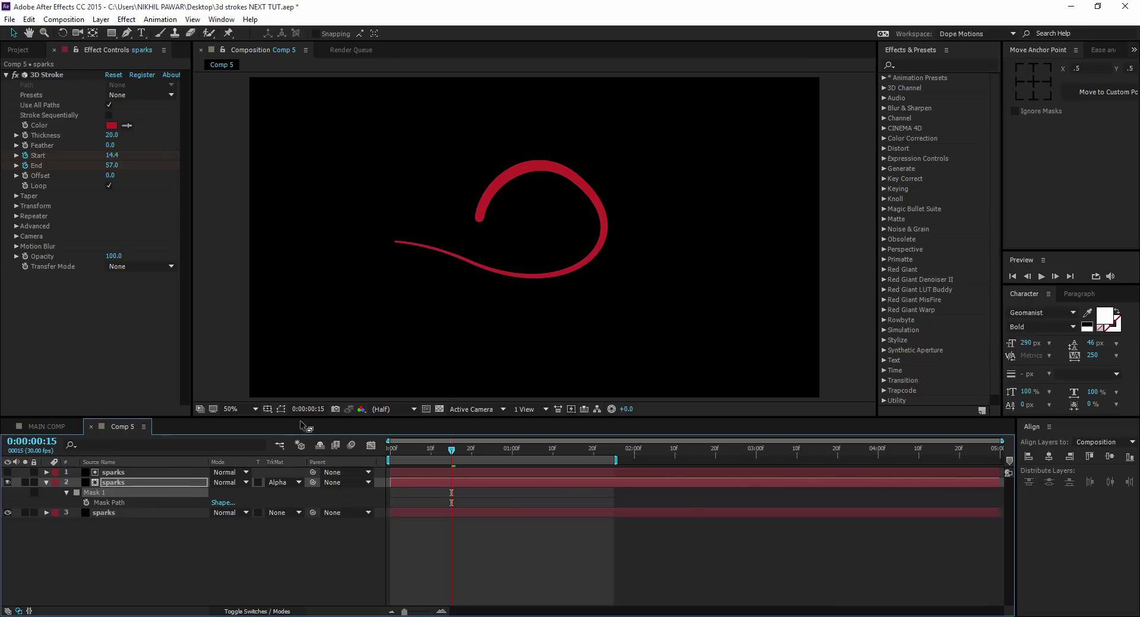
left_click(282, 410)
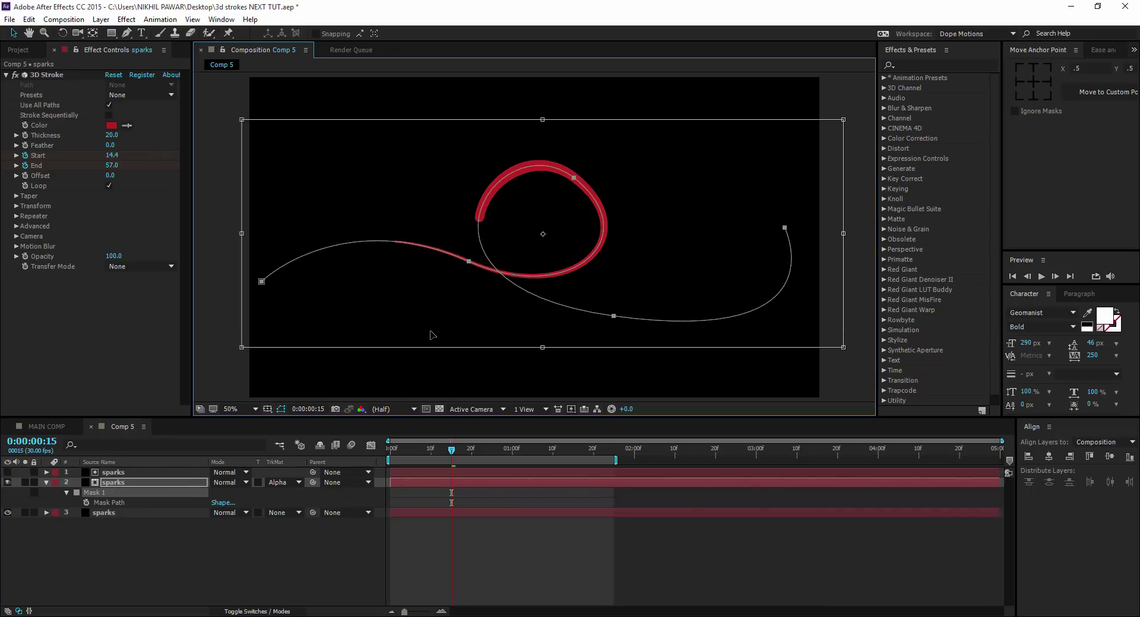
key("Down")
key("Down")
key("Down")
key("Down")
key("Down")
key("Down")
key("Down")
key("Down")
key("Down")
key("Down")
key("Down")
key("Down")
key("Down")
key("Down")
key("Down")
key("Down")
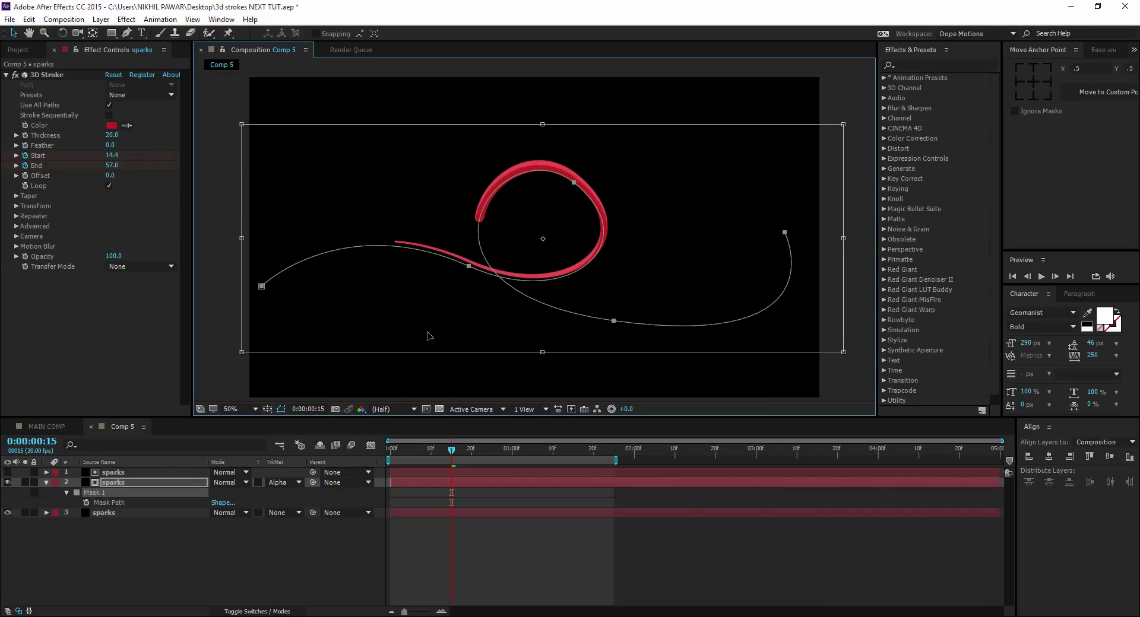
left_click(161, 561)
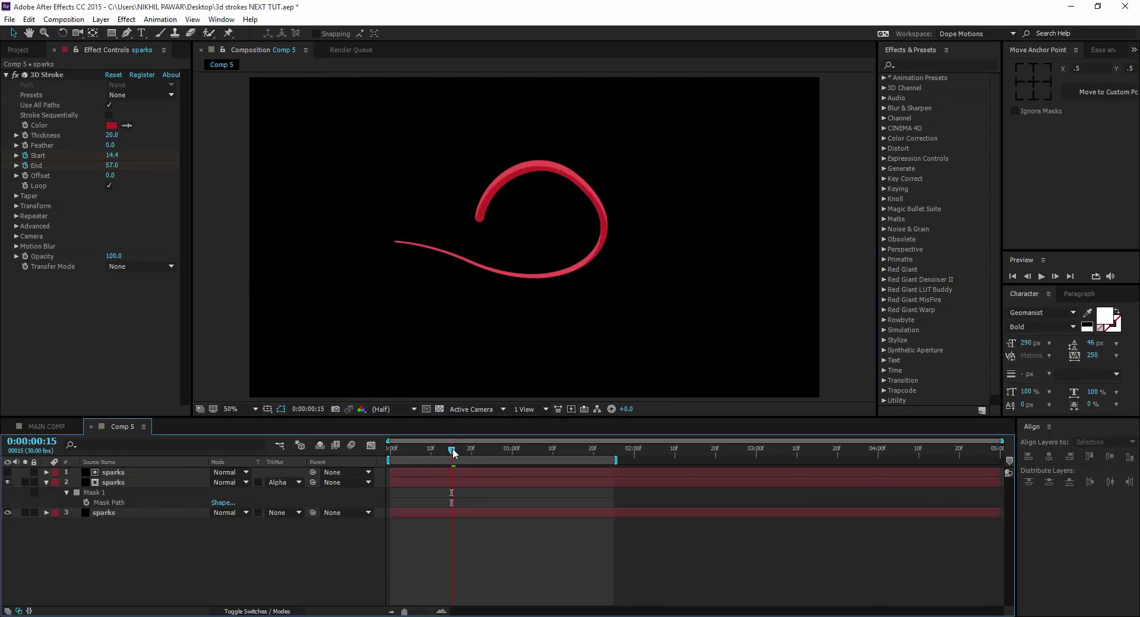
Step: Preview the shaded stroke in Comp 5 and MAIN COMP, then collapse the mask properties
mouse_move(452, 454)
left_mouse_down()
mouse_move(522, 451)
mouse_move(421, 458)
mouse_move(455, 457)
left_mouse_up()
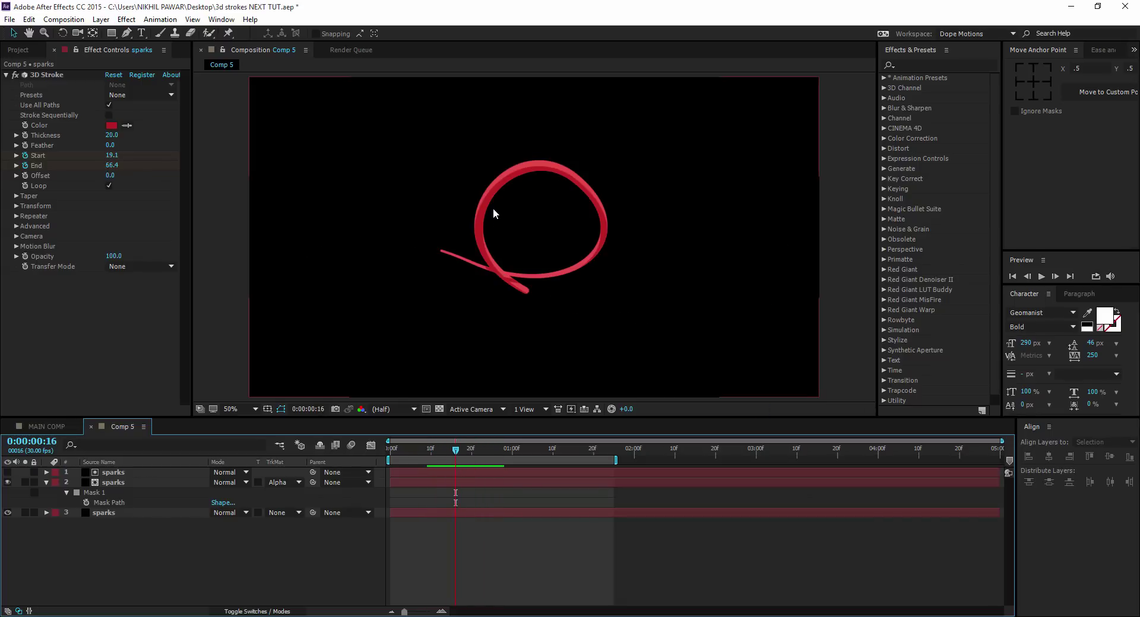
left_click(42, 427)
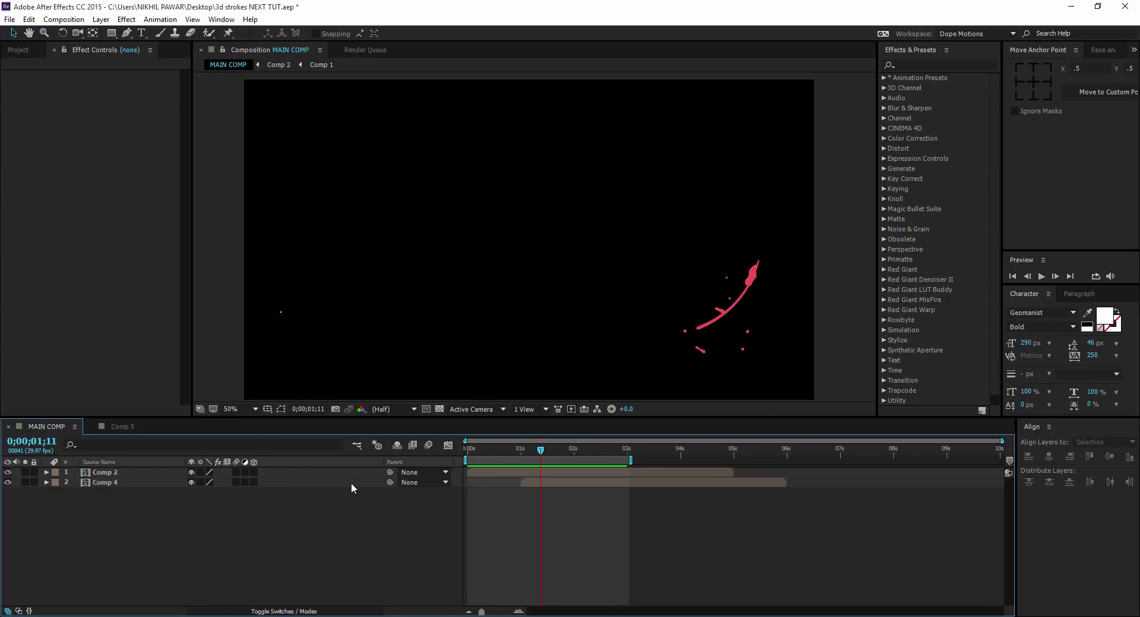
mouse_move(514, 454)
left_mouse_down()
mouse_move(500, 455)
mouse_move(569, 454)
left_mouse_up()
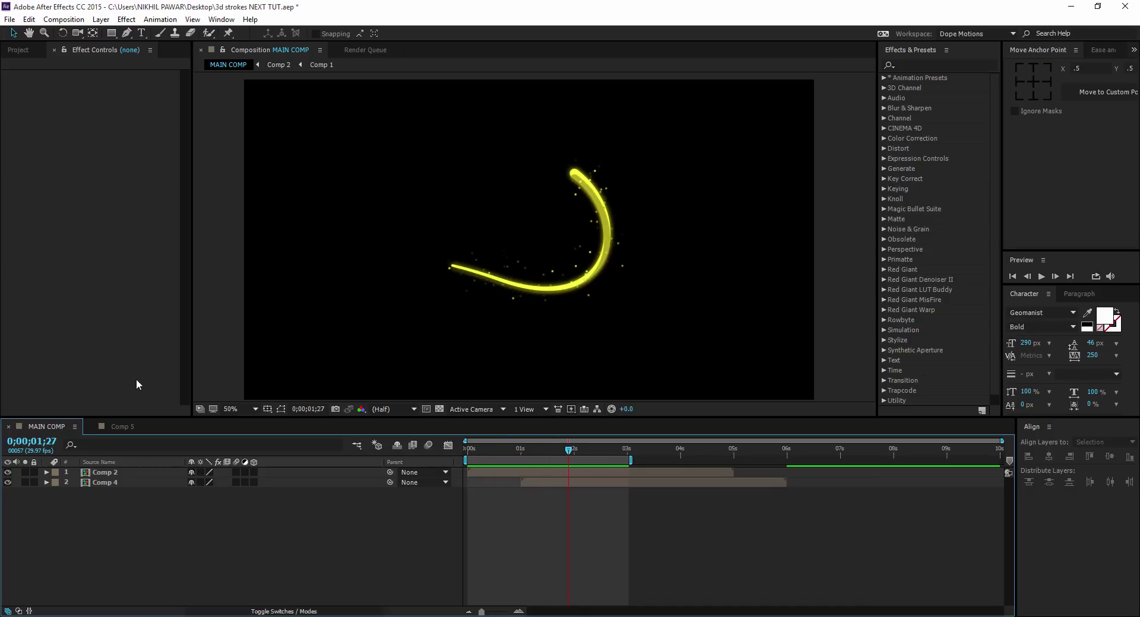
left_click(121, 426)
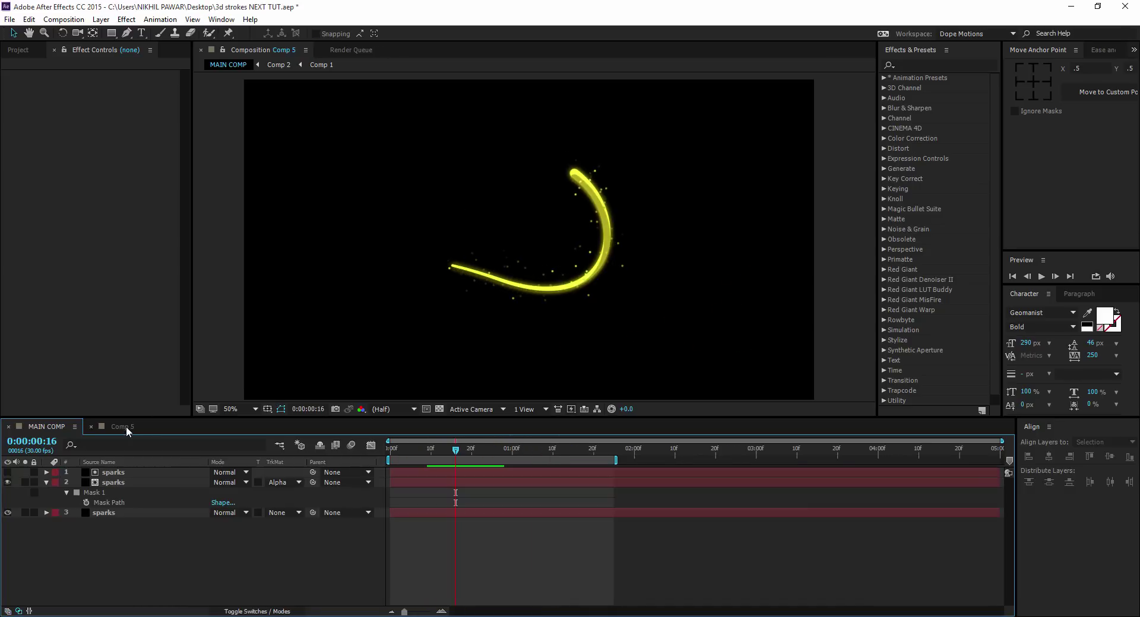
left_click(47, 482)
Step: Select all three sparks layers and pre-compose them into a single Pre-comp 1 layer
left_click_drag(101, 521, 131, 480)
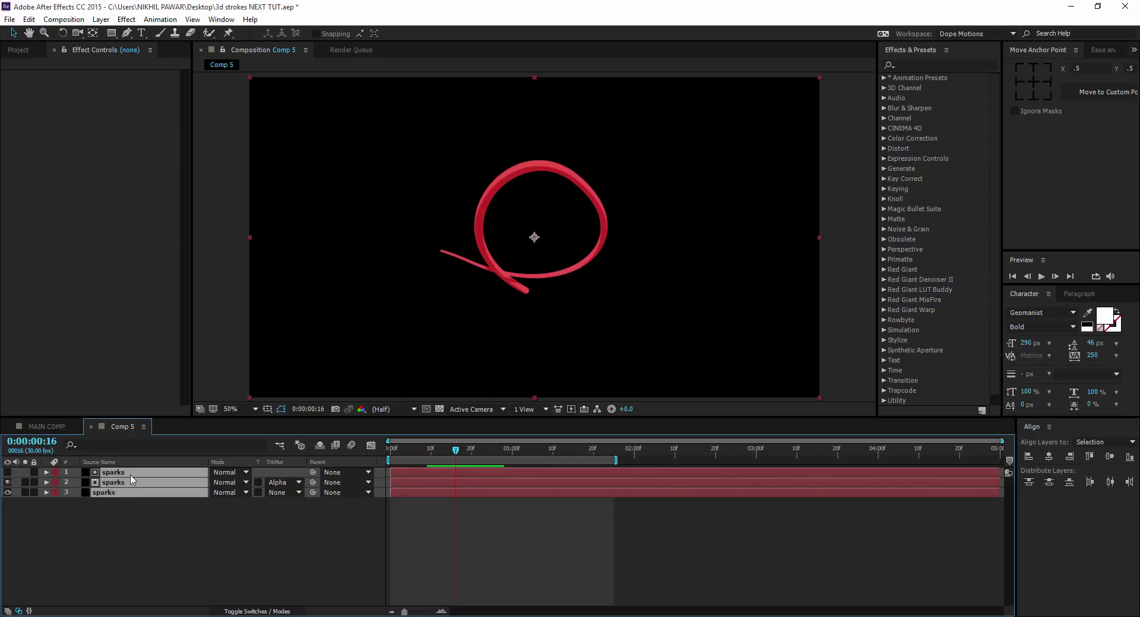
right_click(132, 479)
left_click(157, 368)
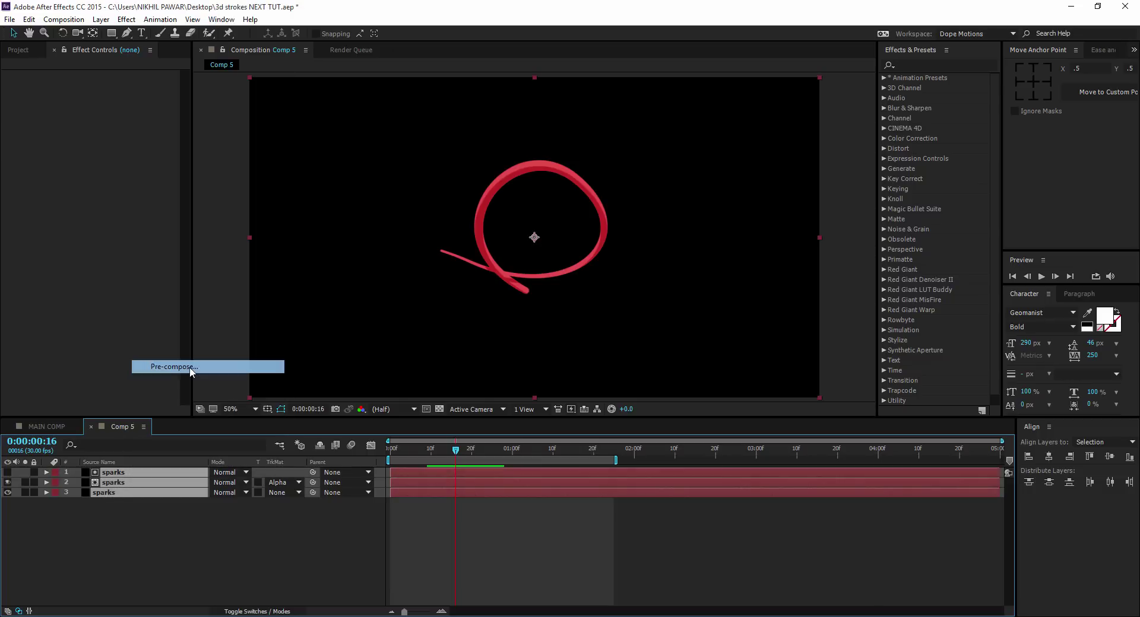
left_click(600, 379)
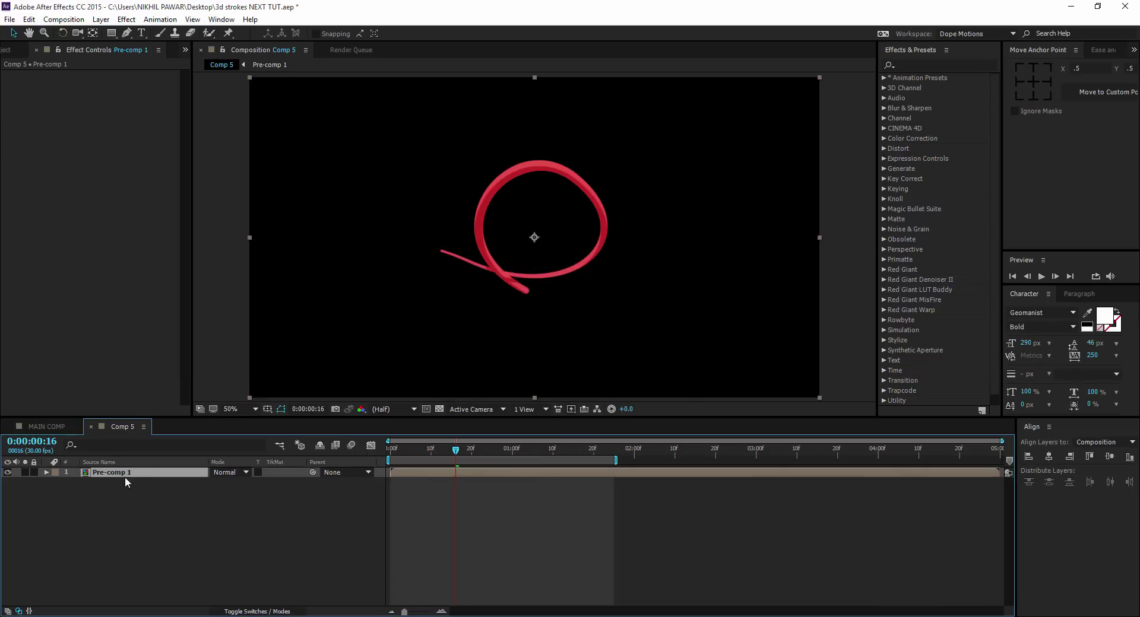
right_click(145, 495)
Step: Create a new solid named 'particles' above Pre-comp 1
mouse_move(178, 504)
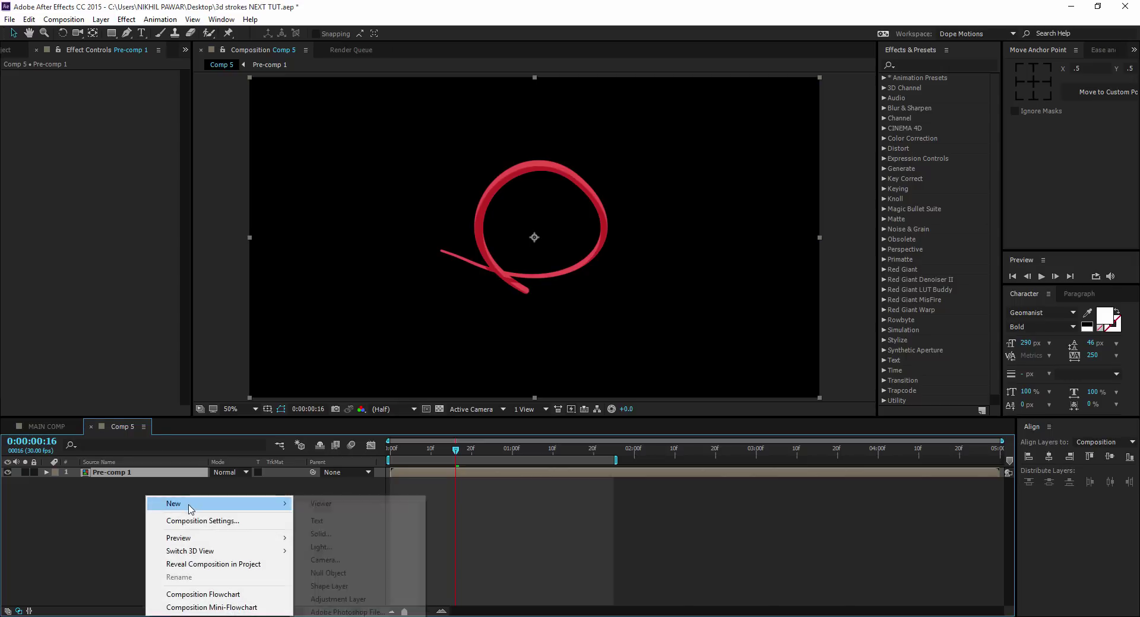
left_click(336, 533)
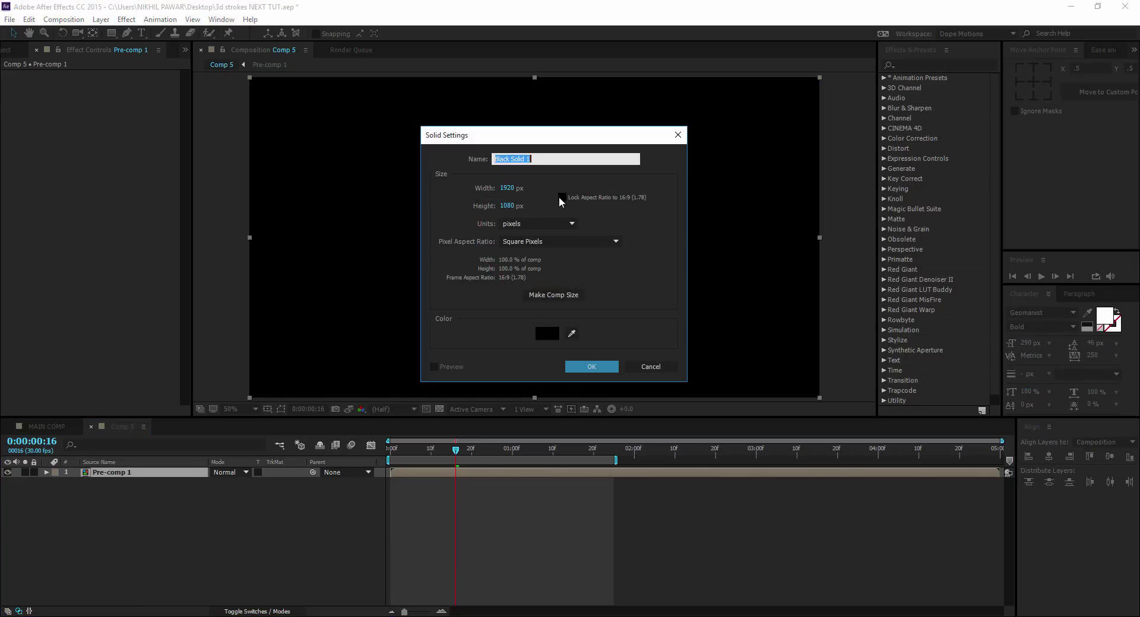
type("particles")
left_click(588, 368)
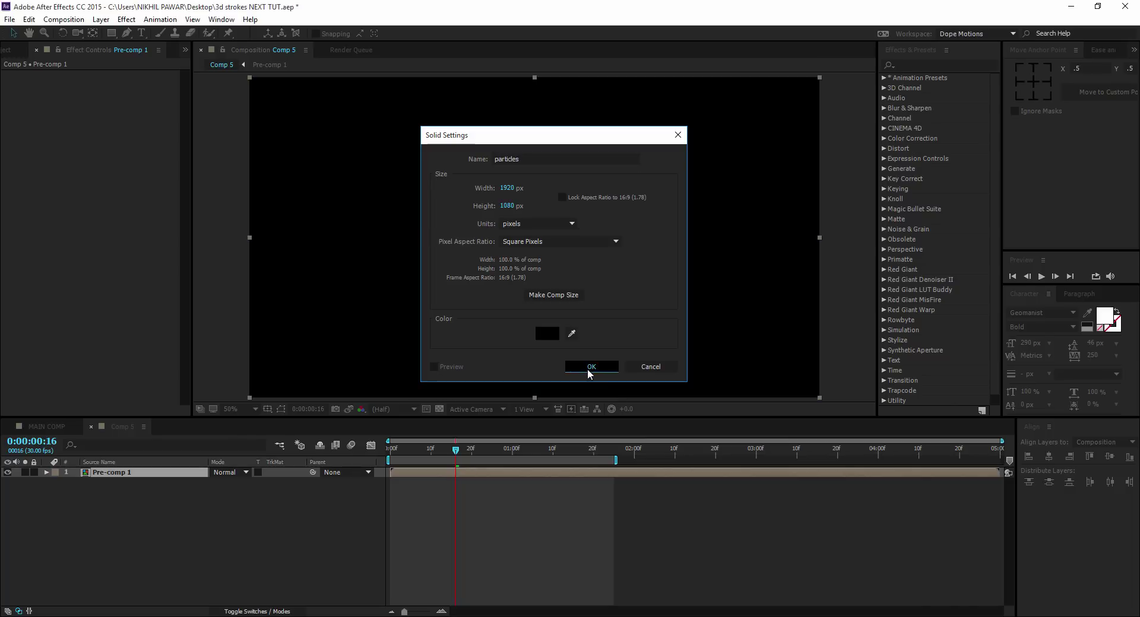
Step: Turn on the 3D layer switch for Pre-comp 1
left_click(115, 483)
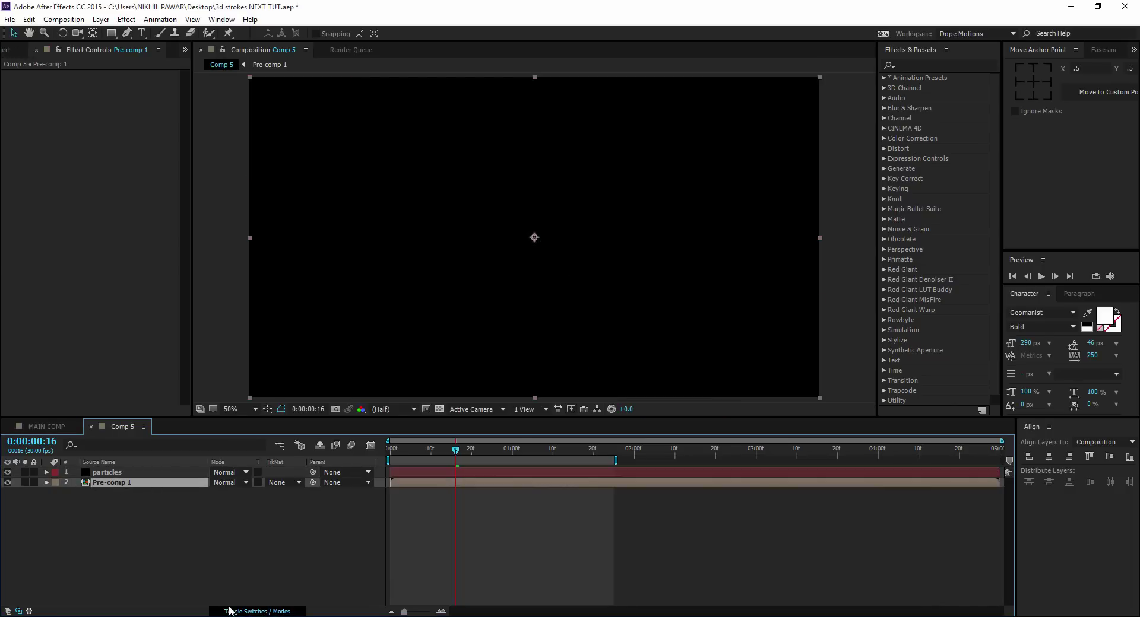
left_click(229, 611)
left_click(275, 483)
left_click(122, 474)
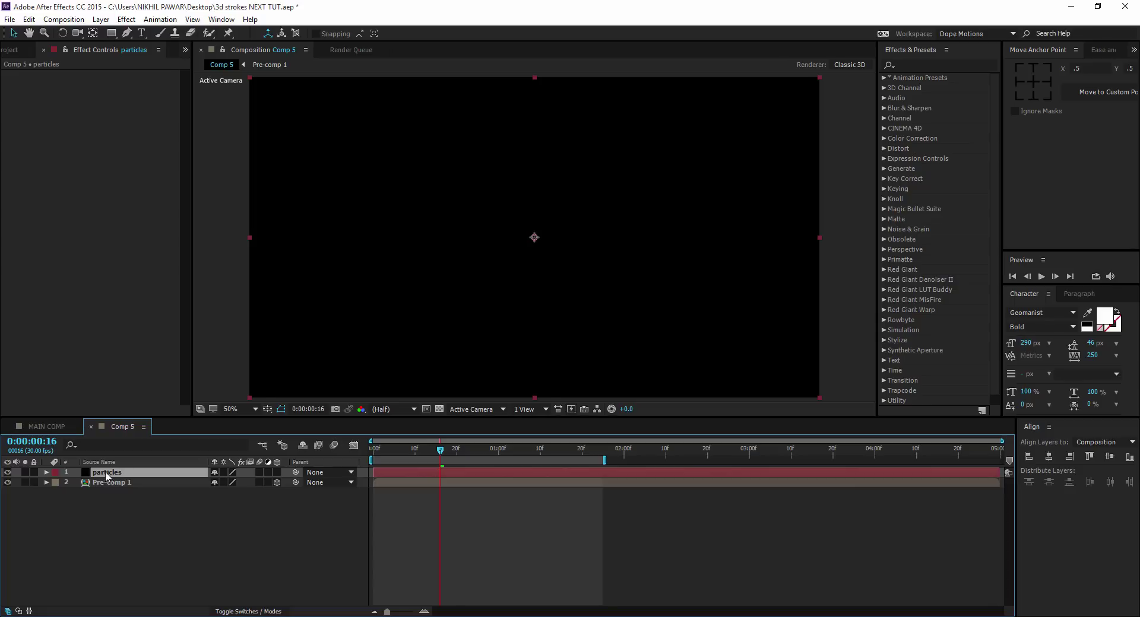
Step: Apply Trapcode Particular to the particles layer
left_click(126, 19)
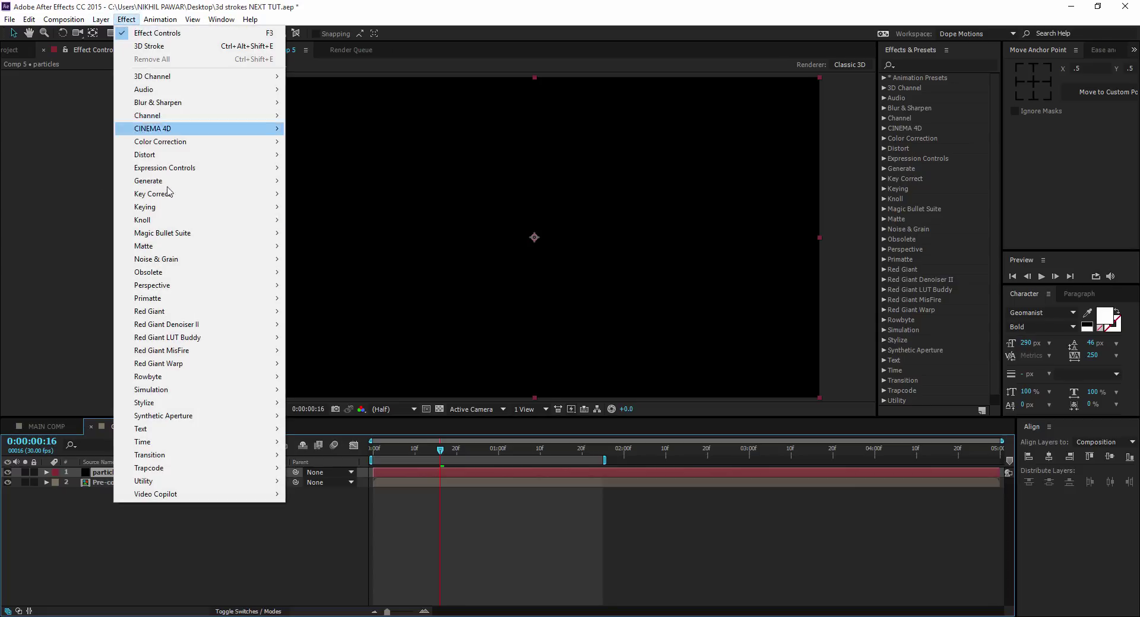
mouse_move(267, 469)
left_click(326, 547)
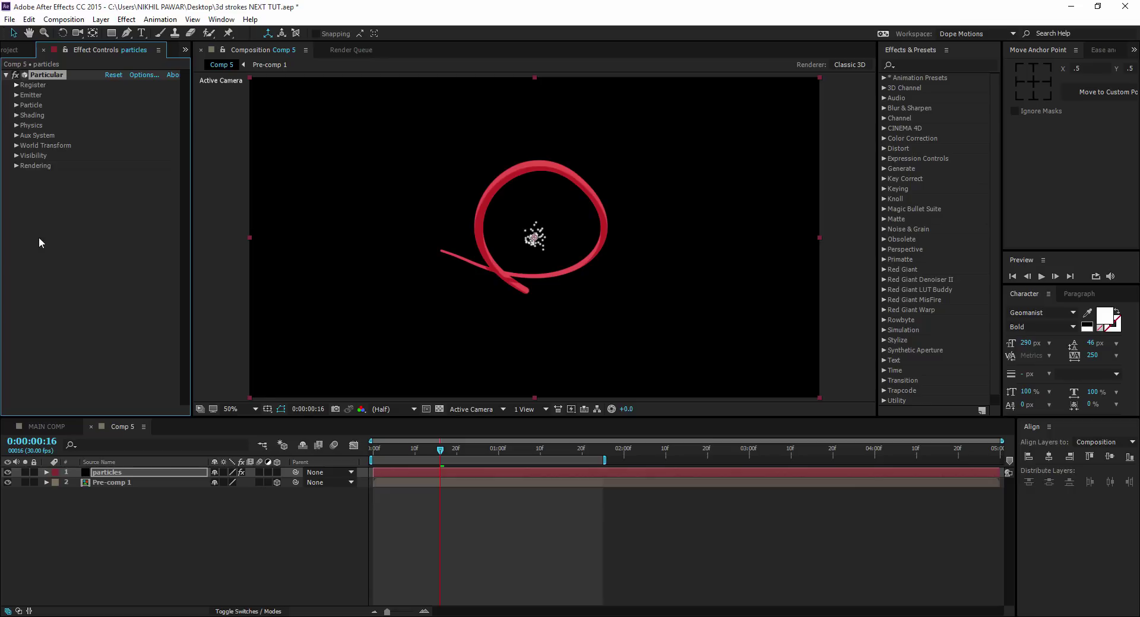
left_click(17, 105)
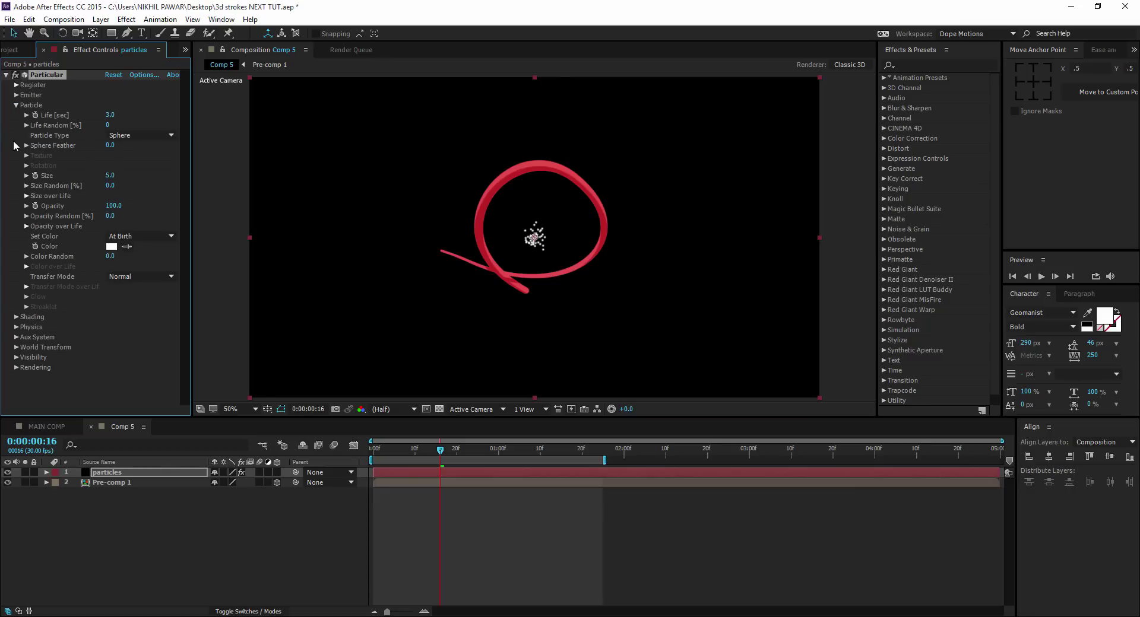
Step: Set Particular's Emitter Type to Layer, with Layer Emitter source 2. Pre-comp 1
left_click(16, 95)
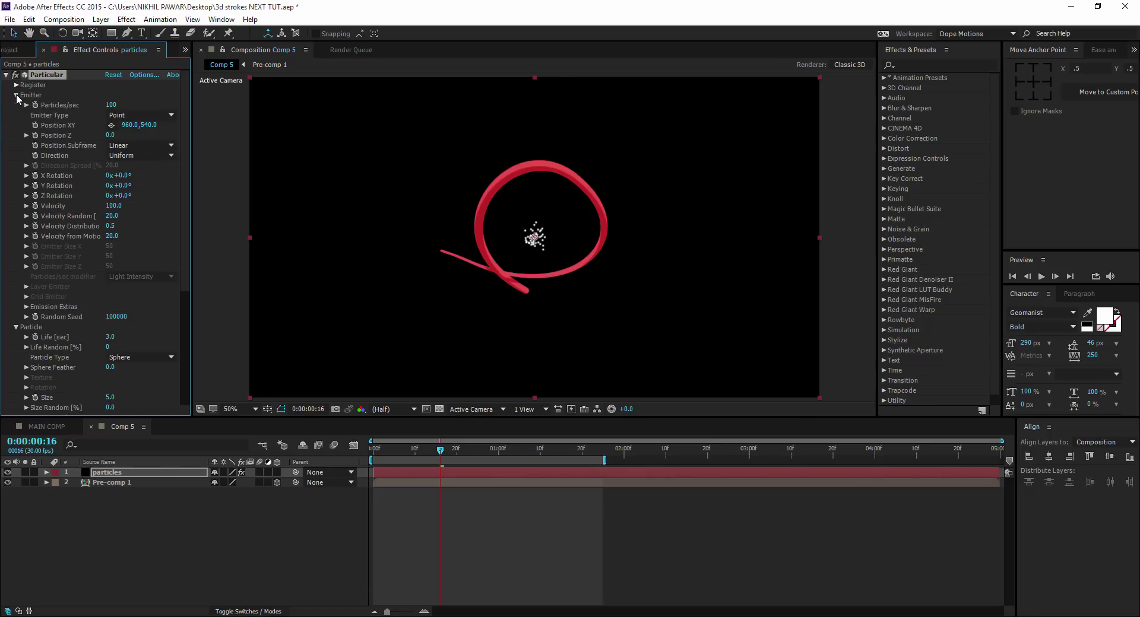
left_click(122, 115)
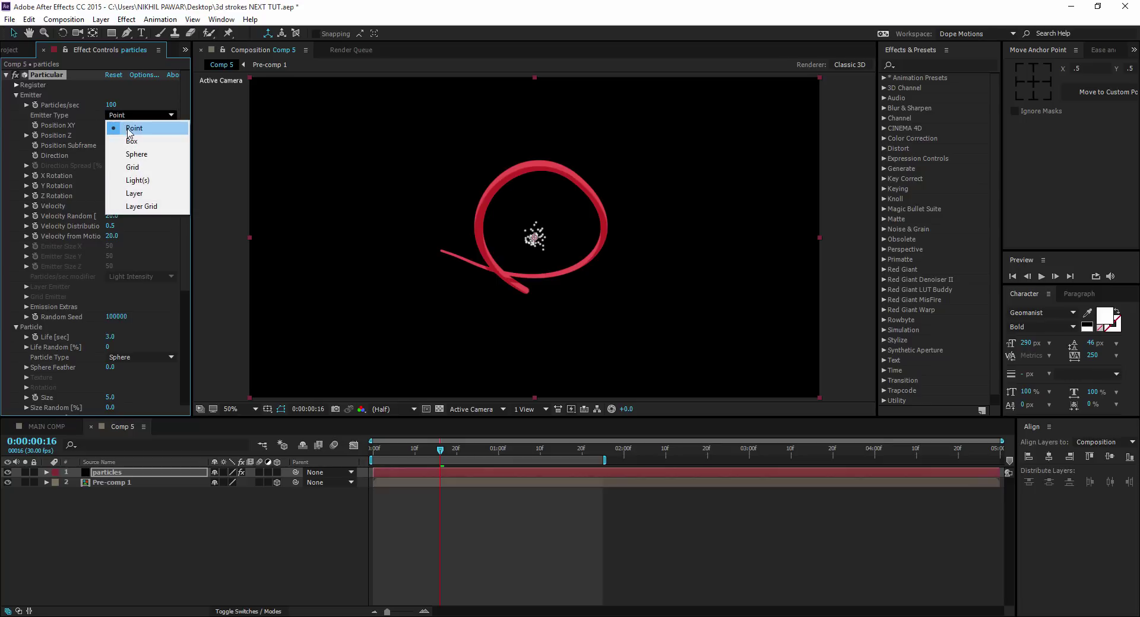
left_click(141, 194)
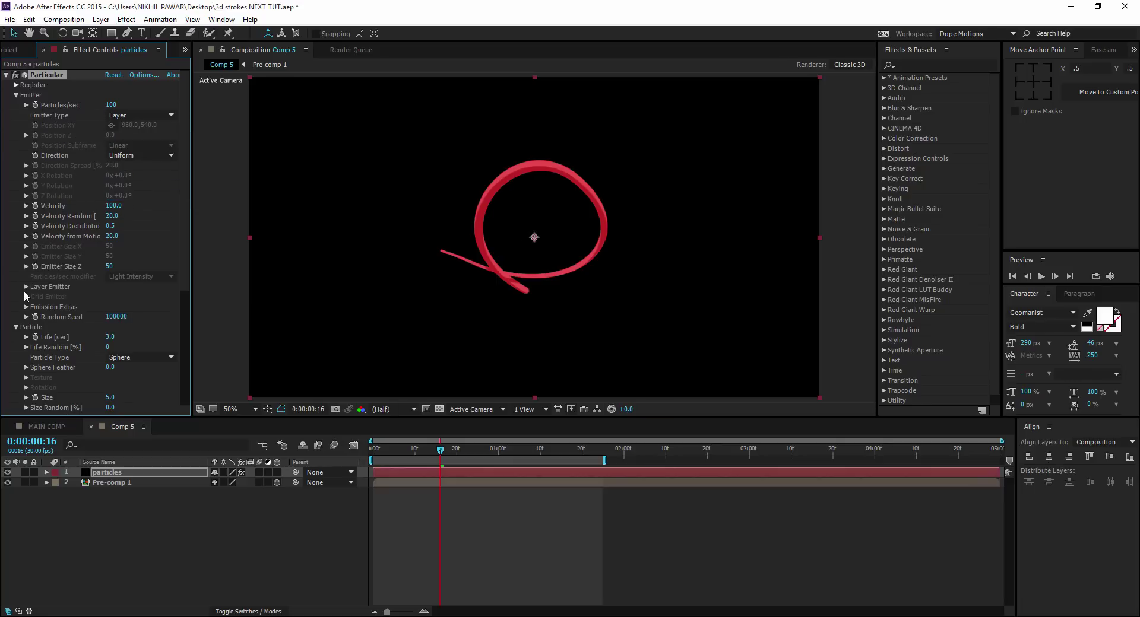
left_click(27, 287)
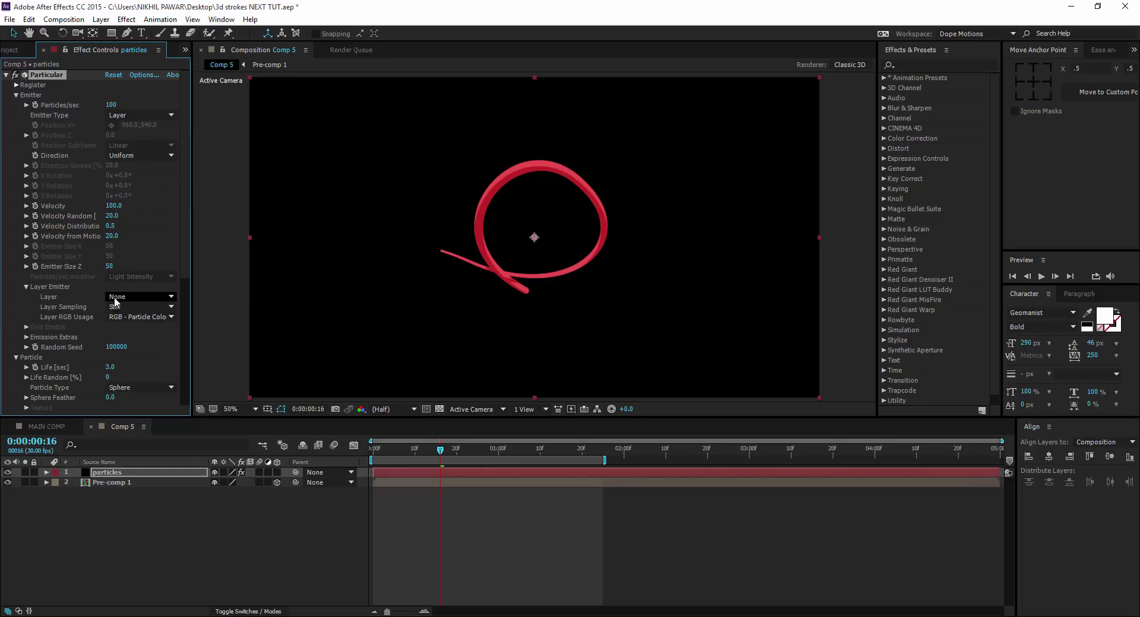
left_click(135, 297)
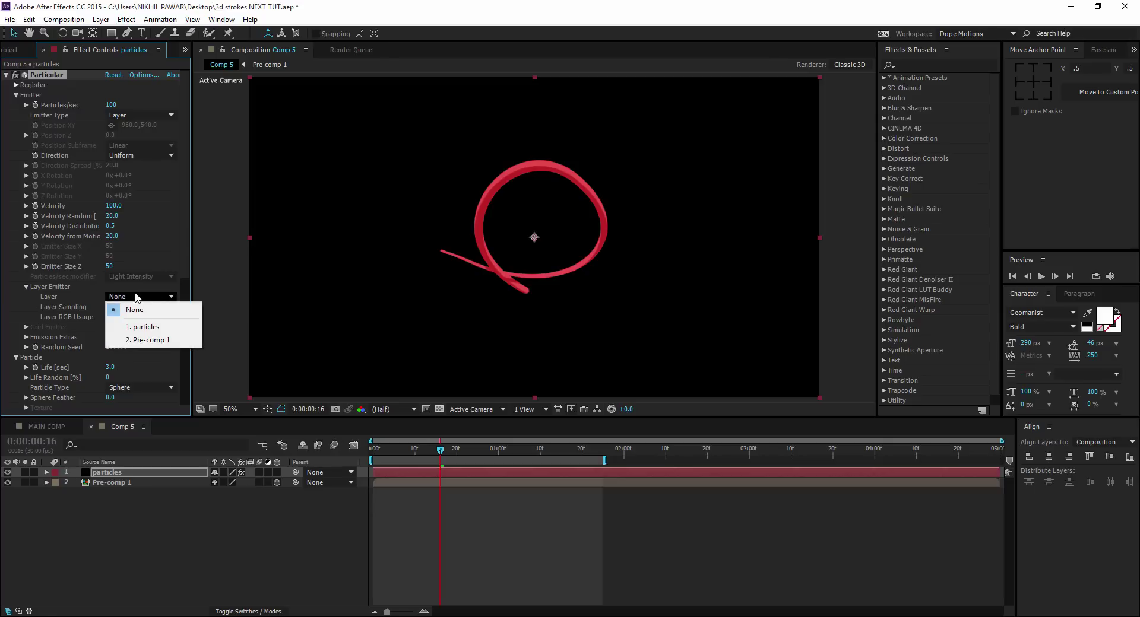
left_click(145, 340)
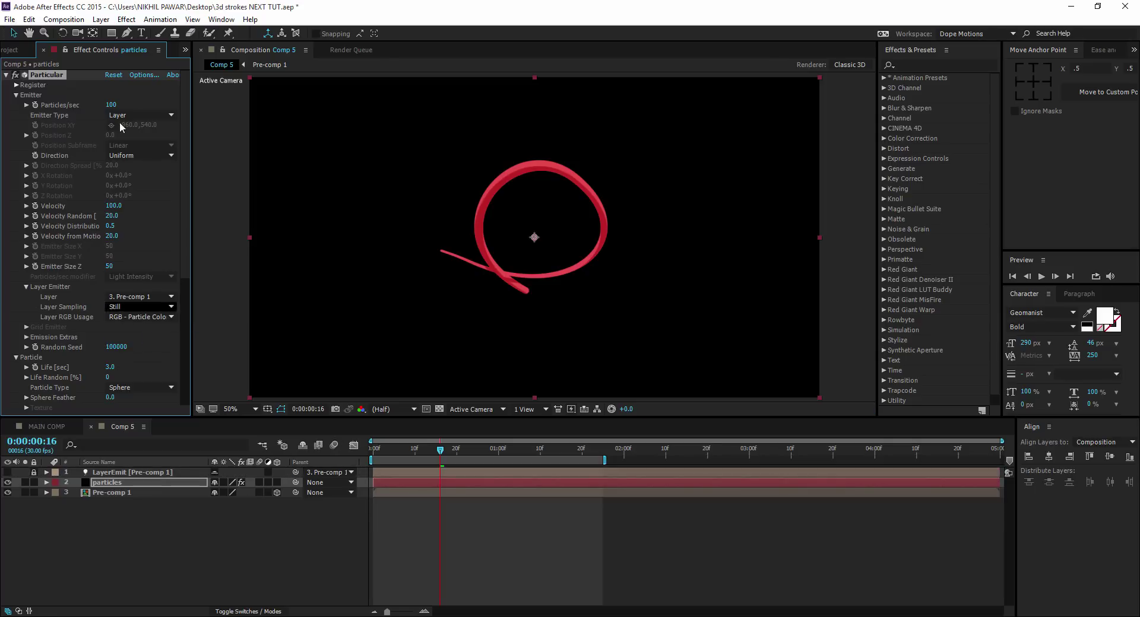
Step: Raise the Emitter's Particles/sec to 9000 and preview the emission along the stroke
left_click_drag(184, 110, 255, 118)
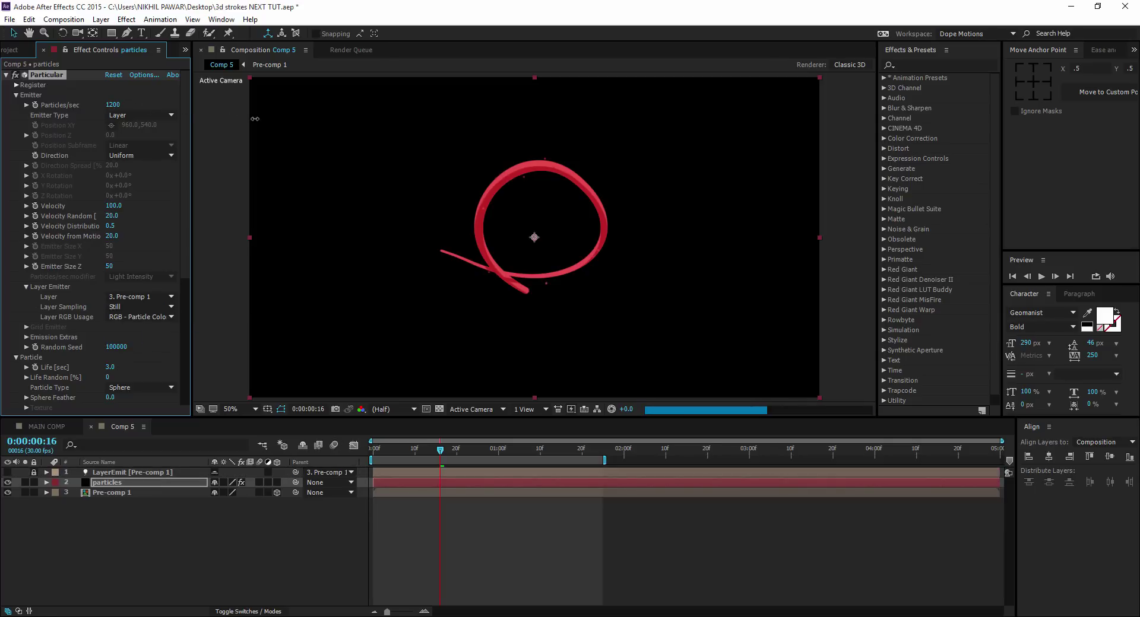
key("space")
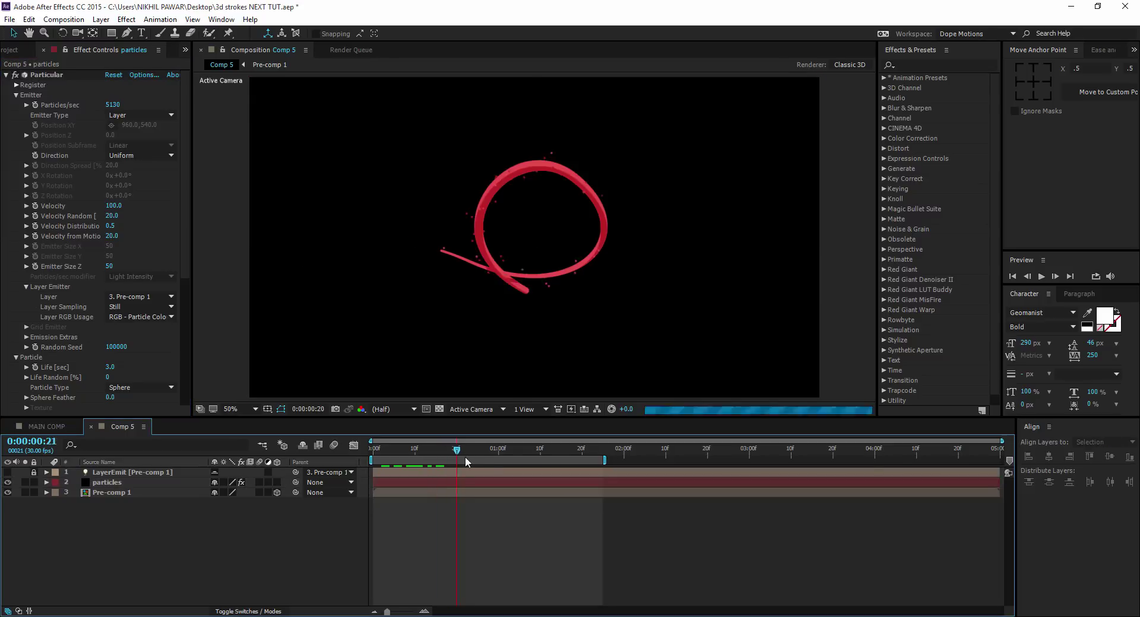
key("space")
mouse_move(437, 464)
left_mouse_down()
mouse_move(428, 467)
mouse_move(440, 464)
left_mouse_up()
left_click(110, 104)
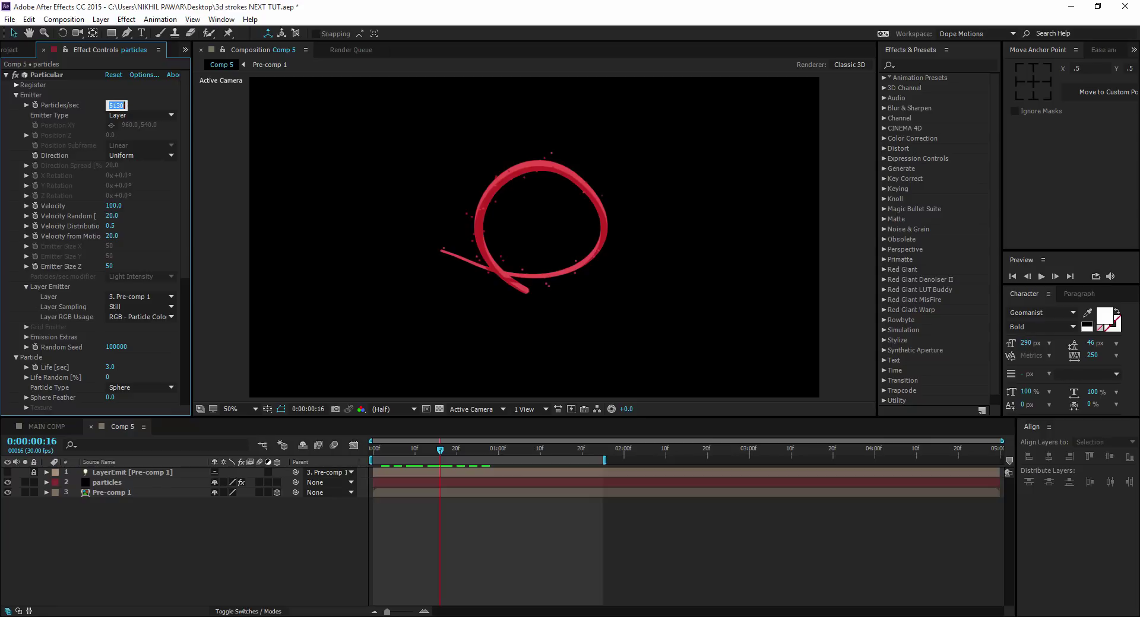
type("9000")
left_click(306, 280)
mouse_move(445, 451)
left_mouse_down()
mouse_move(471, 450)
mouse_move(427, 462)
left_mouse_up()
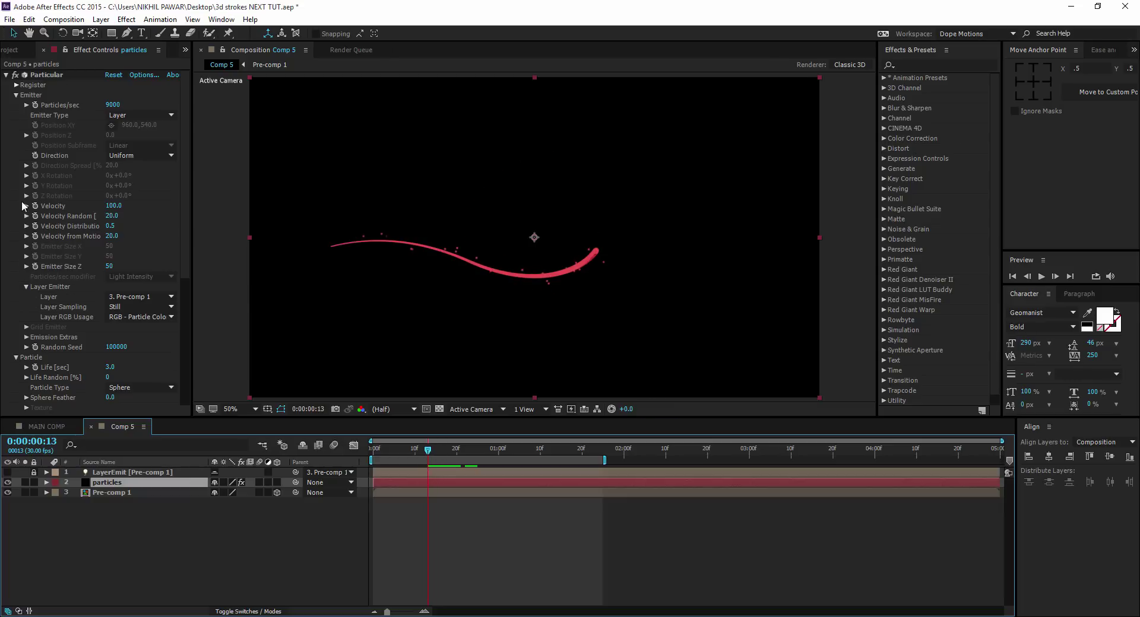
Step: Set particle Size to 10 and review the dots in Comp 5 and MAIN COMP
left_click(16, 95)
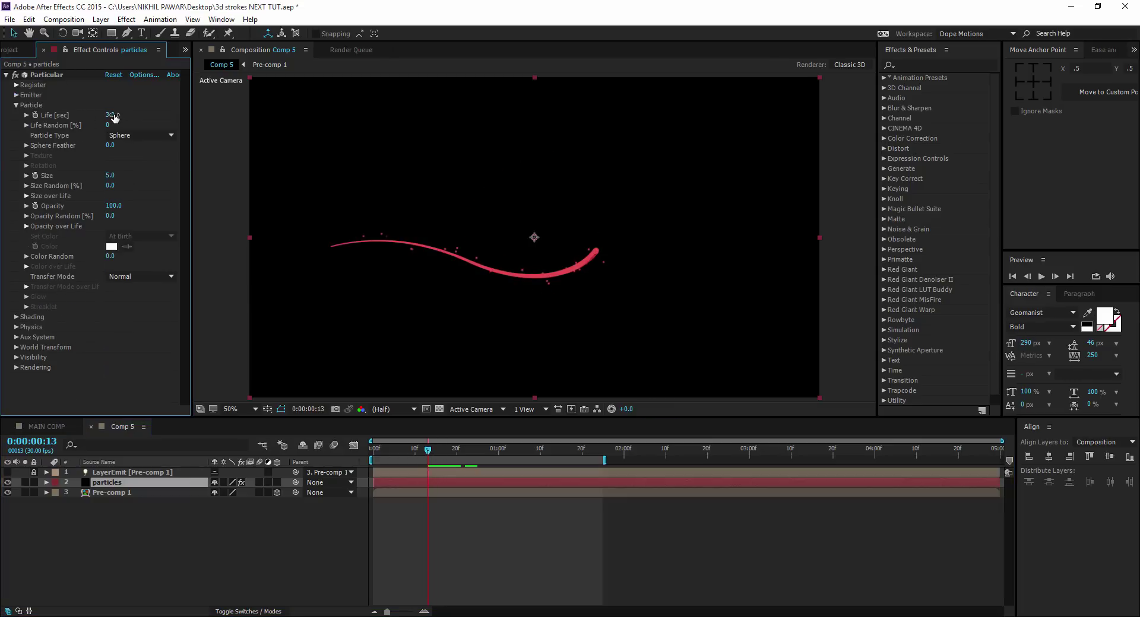
left_click(113, 175)
type("10")
key("Return")
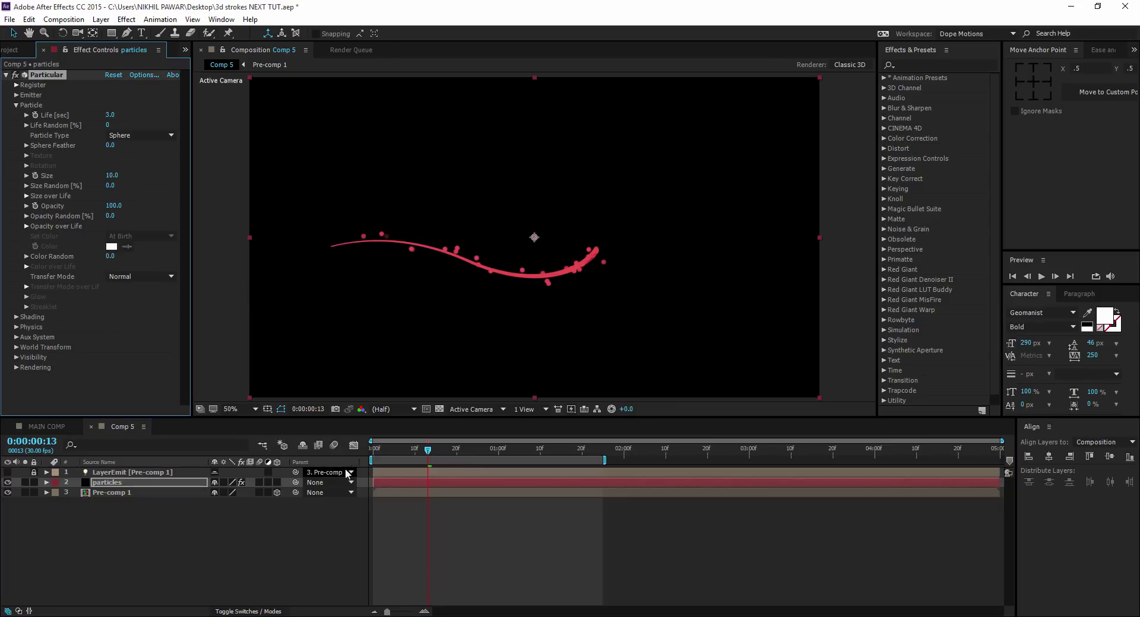
mouse_move(426, 451)
left_mouse_down()
mouse_move(405, 455)
mouse_move(479, 454)
mouse_move(446, 464)
left_mouse_up()
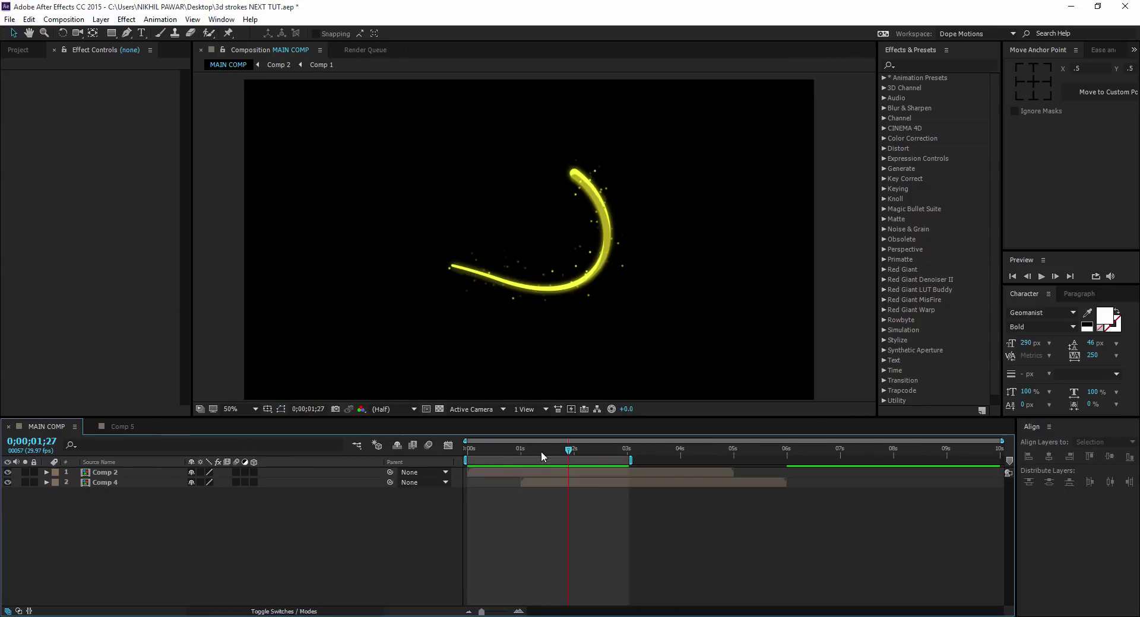
mouse_move(542, 457)
left_mouse_down()
mouse_move(549, 450)
mouse_move(518, 458)
mouse_move(528, 457)
left_mouse_up()
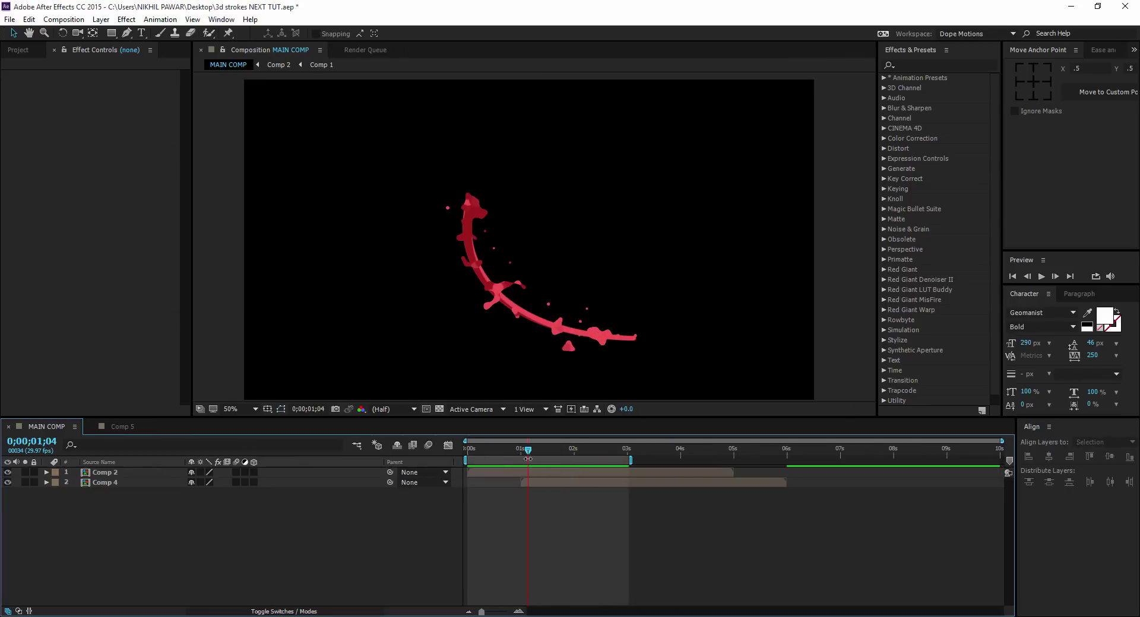
Step: Search 'choke', apply Simple Choker to the particles layer, and set Choke Matte to 20
left_click(122, 426)
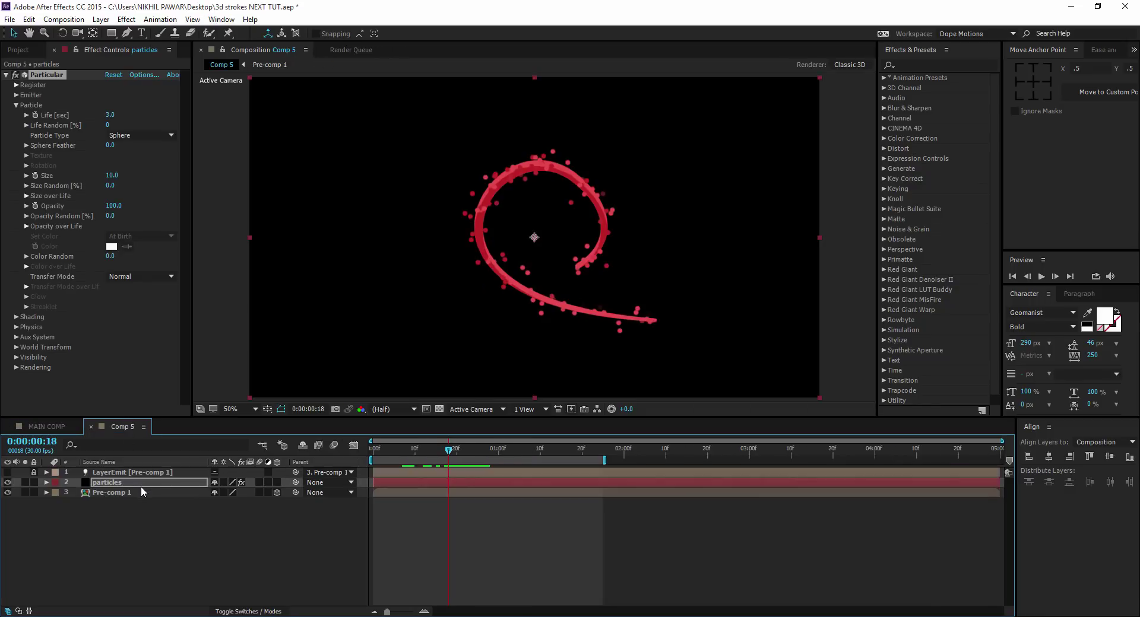
key("Return")
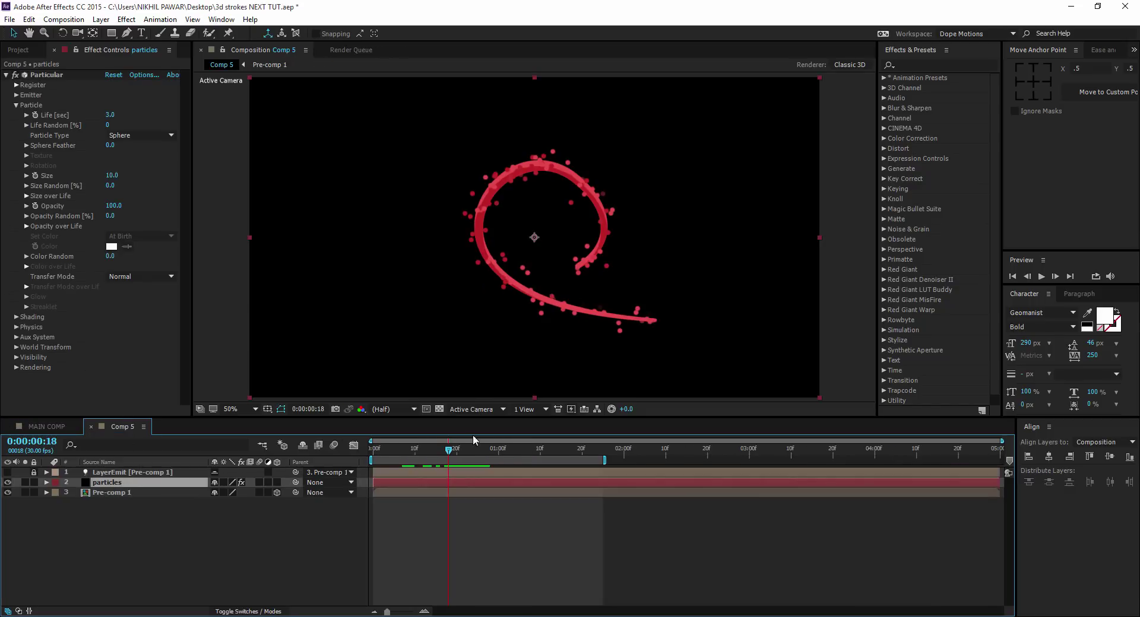
left_click(918, 65)
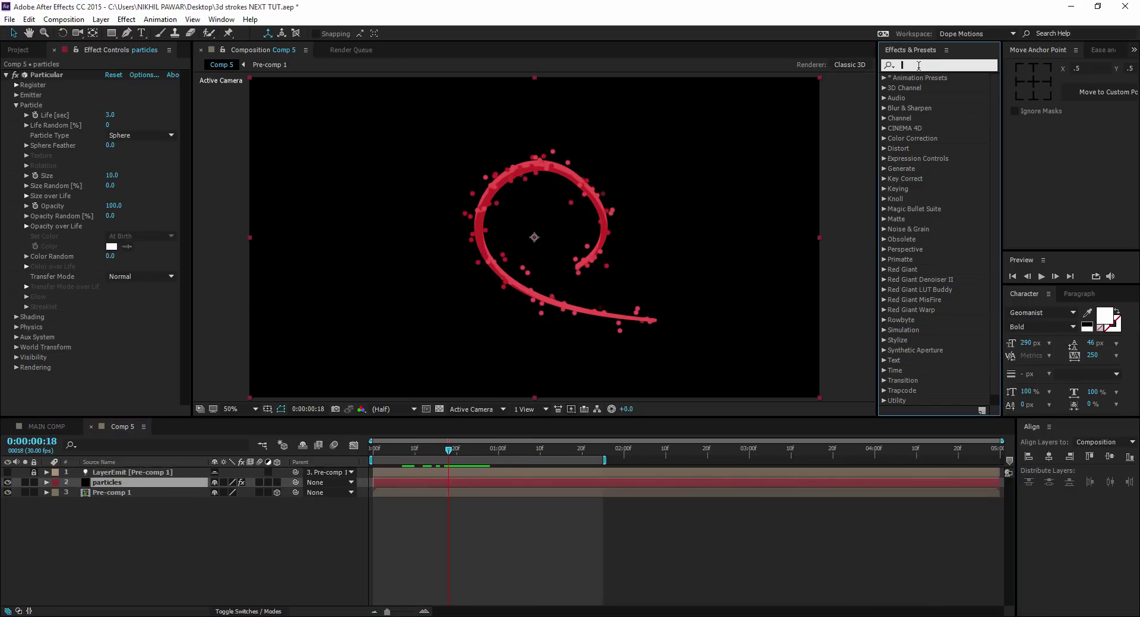
type("choke")
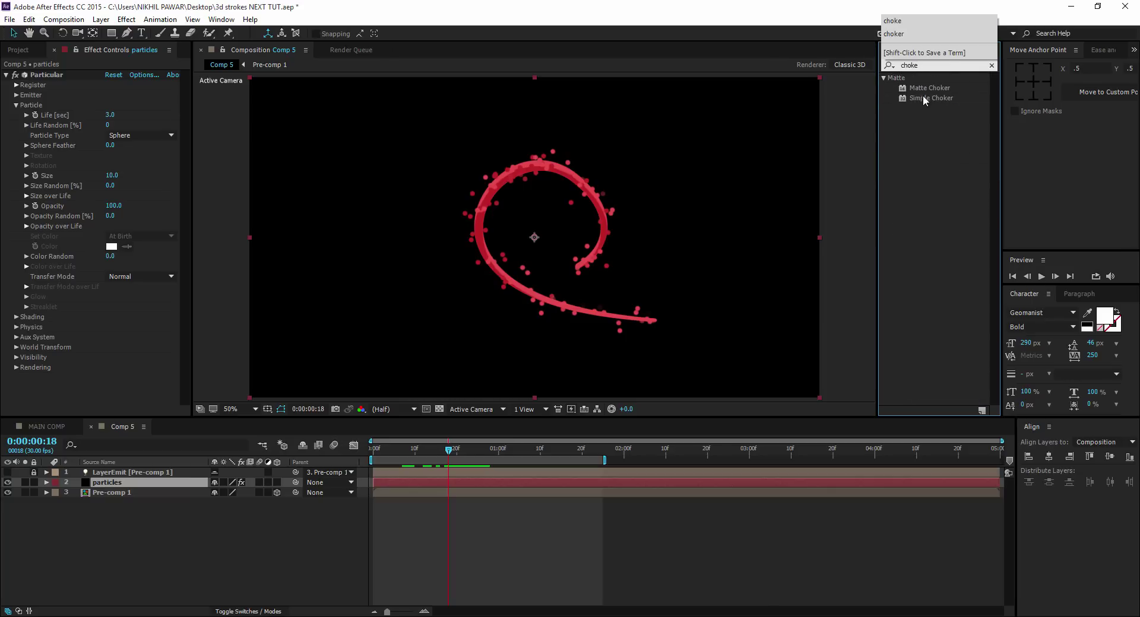
left_click_drag(926, 98, 926, 98)
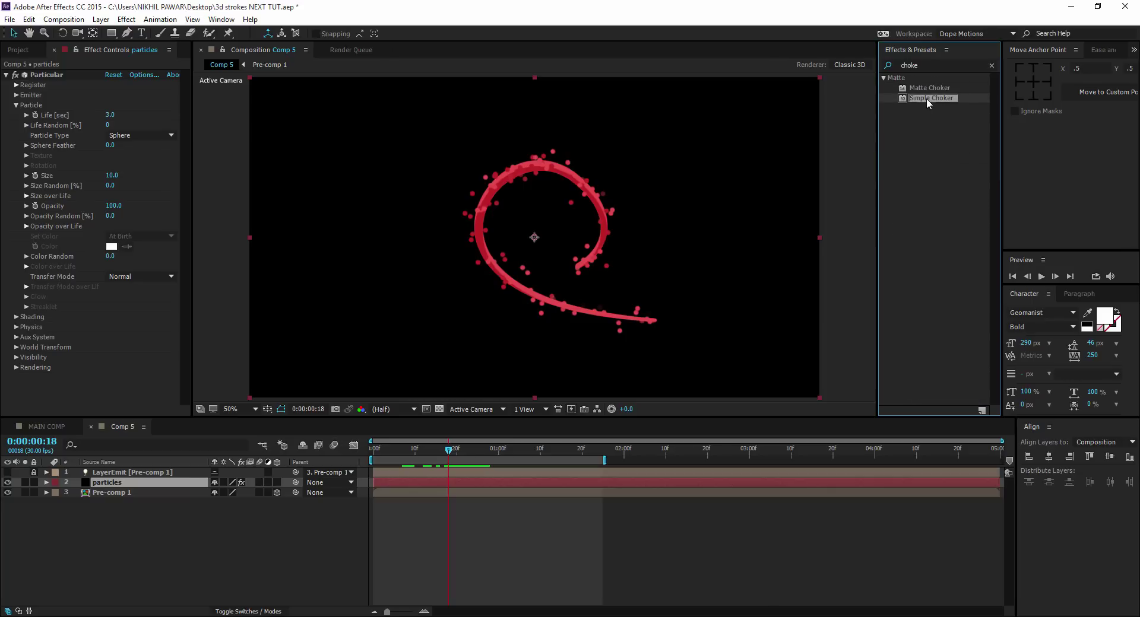
double_click(926, 98)
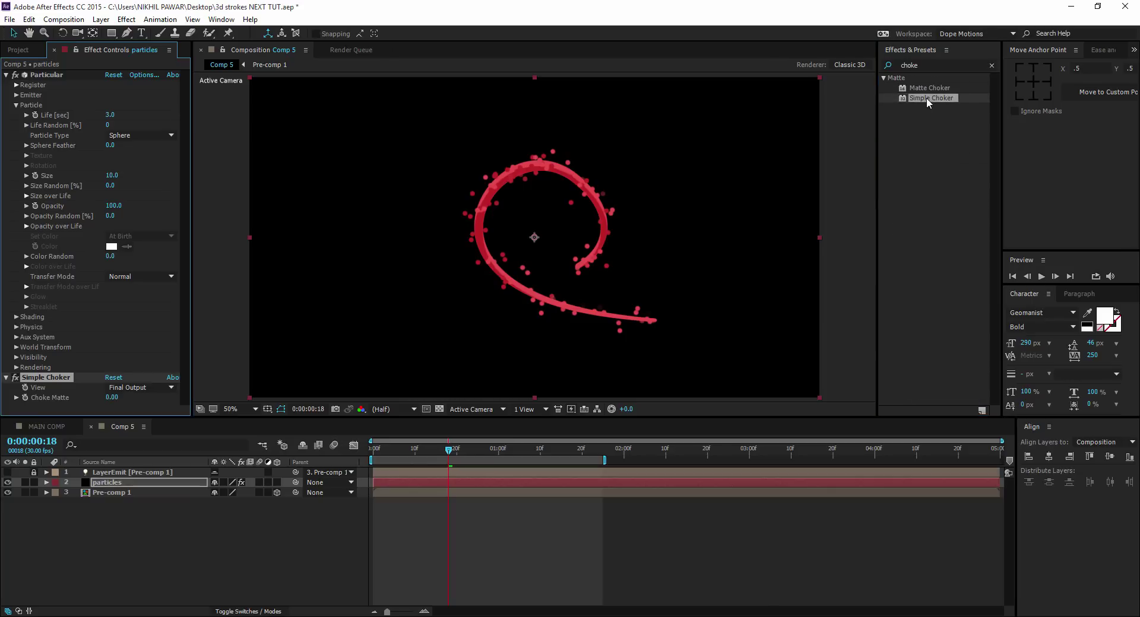
left_click(112, 397)
type("20")
left_click(142, 344)
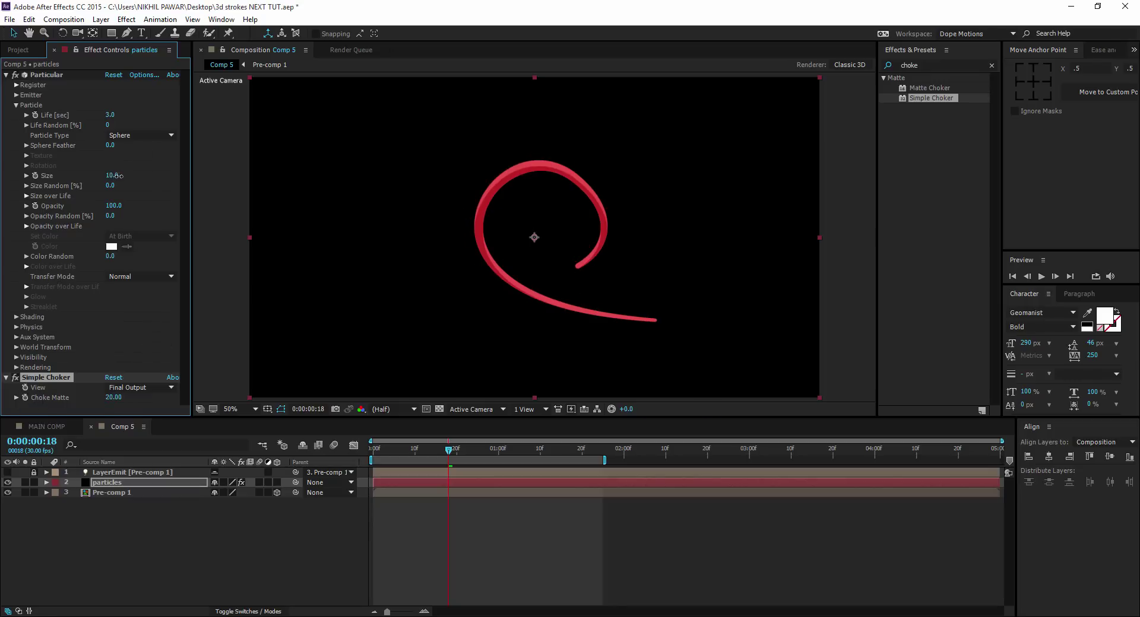
Step: Scrub the particle Size up, settle on exactly 22, and review the blobs over time
left_click_drag(112, 176, 124, 176)
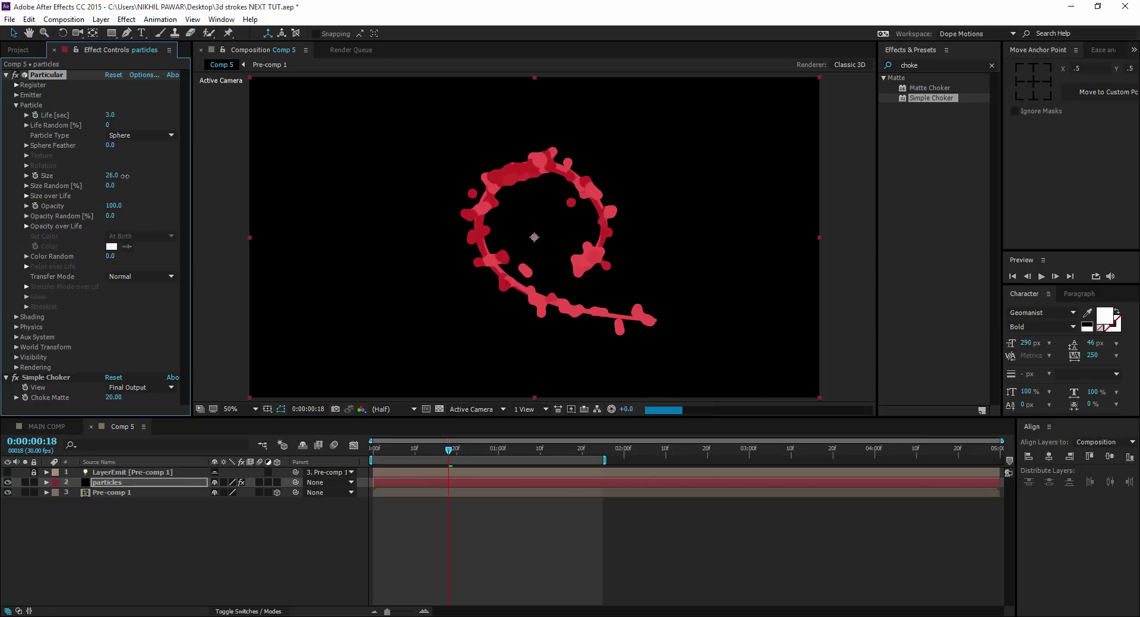
mouse_move(437, 444)
left_mouse_down()
mouse_move(412, 449)
mouse_move(468, 457)
mouse_move(452, 459)
left_mouse_up()
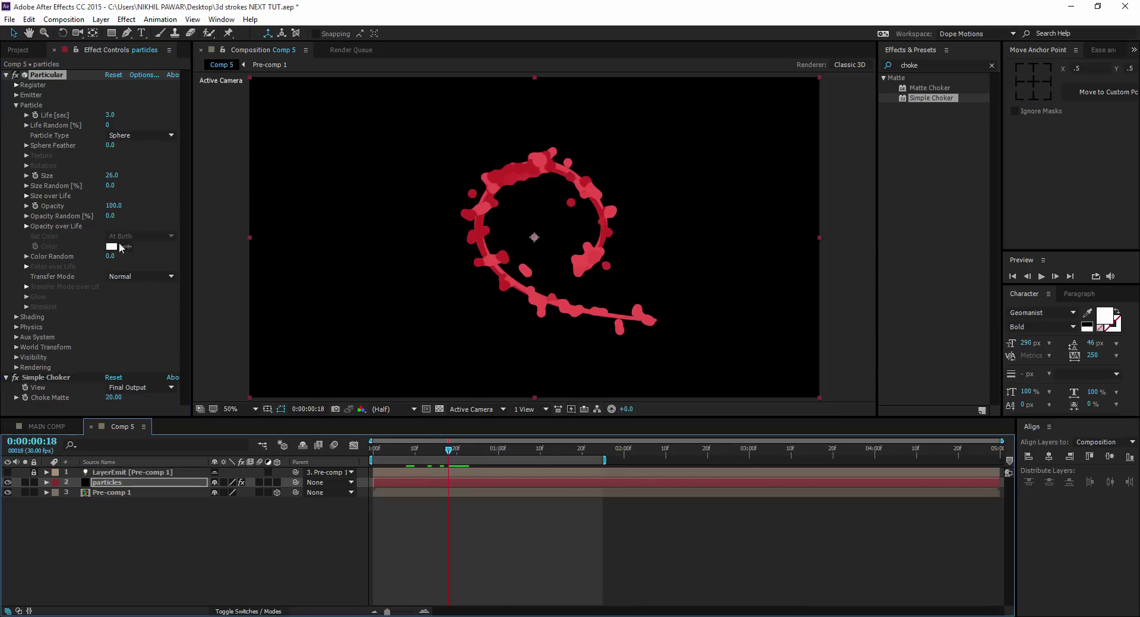
left_click(111, 175)
type("22")
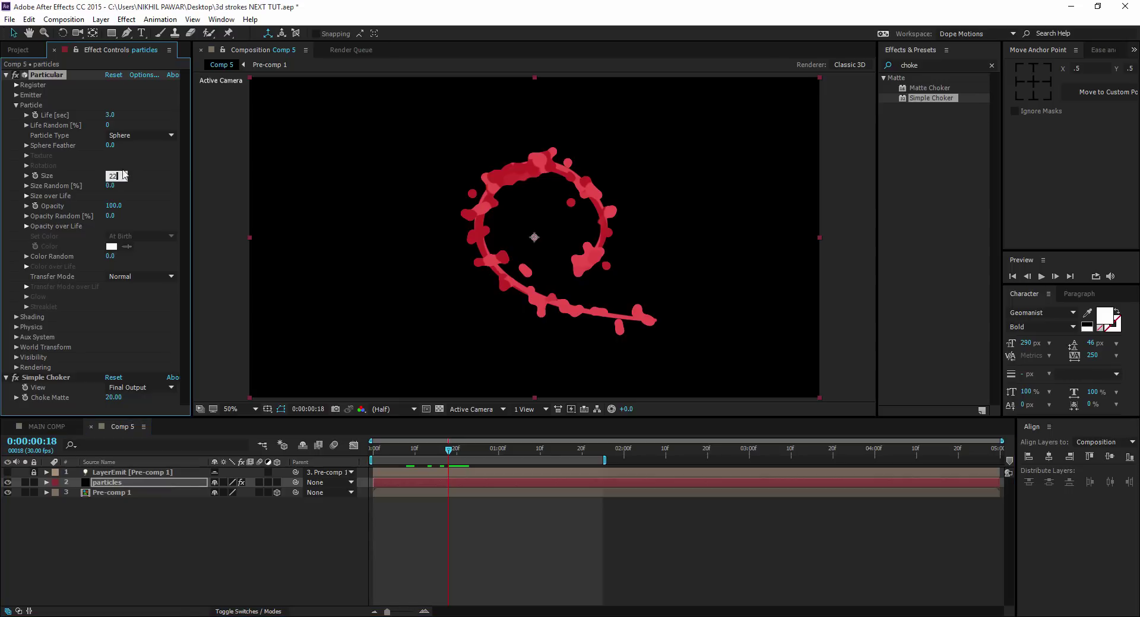
left_click(144, 174)
mouse_move(468, 455)
left_mouse_down()
mouse_move(405, 457)
mouse_move(491, 452)
mouse_move(419, 464)
mouse_move(475, 459)
left_mouse_up()
left_click(496, 506)
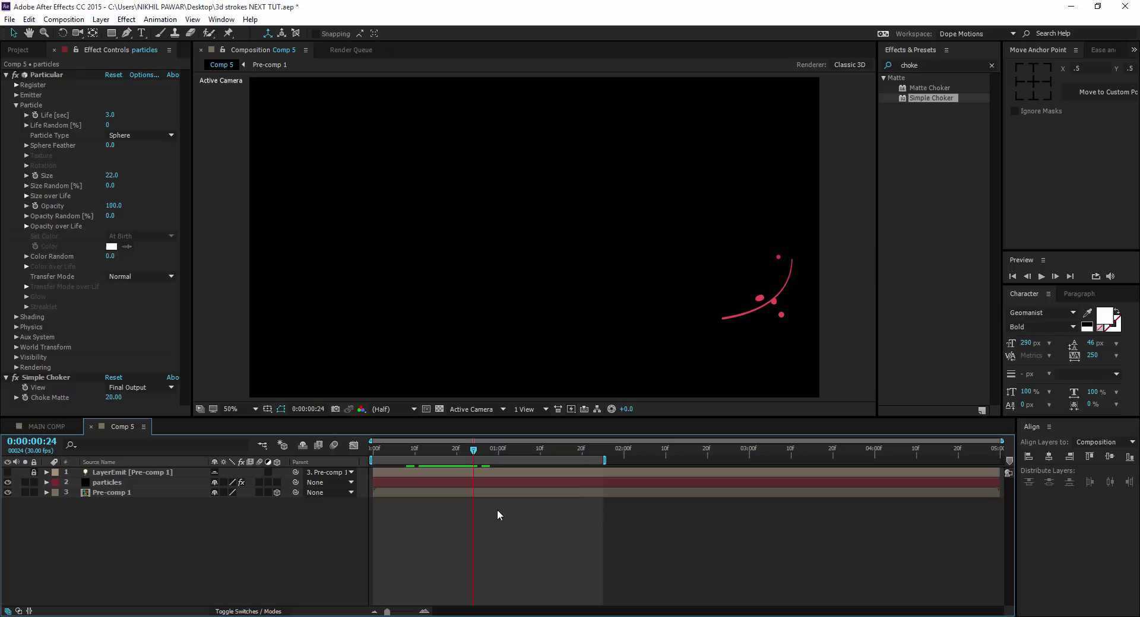